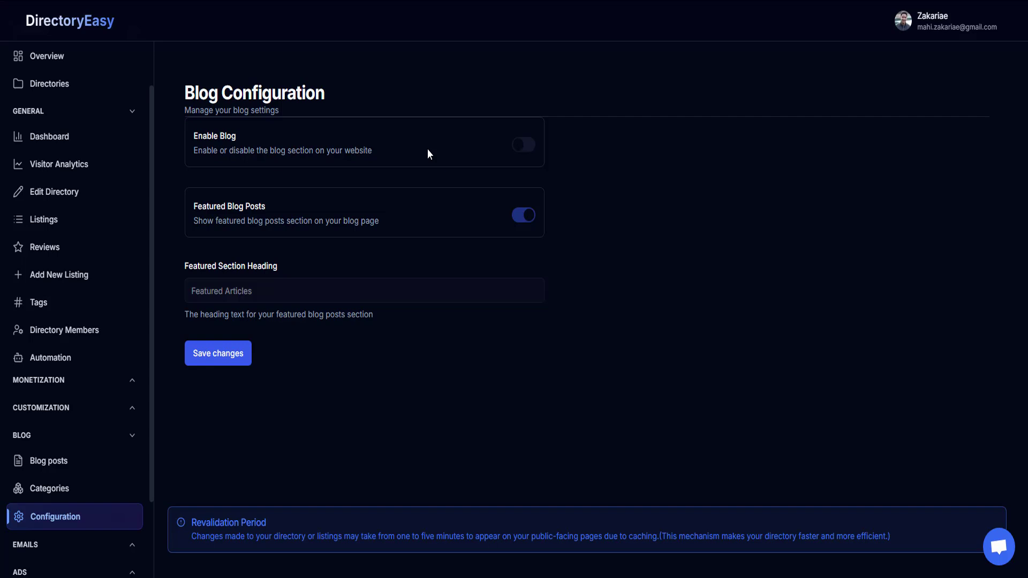
# Enable the blog section for the website and keep the featured blog posts section switched on.
pyautogui.click(529, 147)
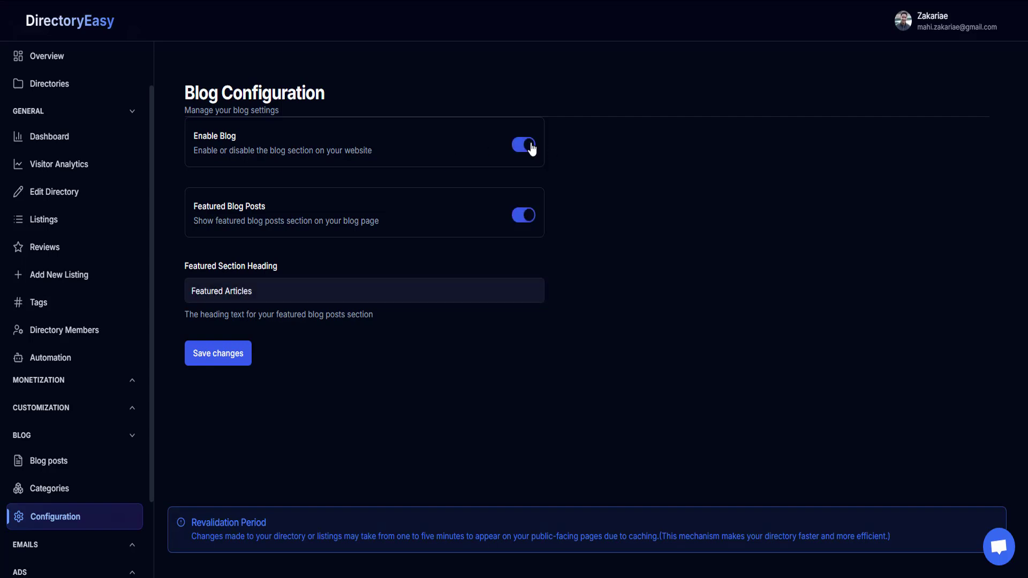
pyautogui.click(532, 147)
pyautogui.click(529, 143)
pyautogui.click(529, 221)
pyautogui.click(528, 222)
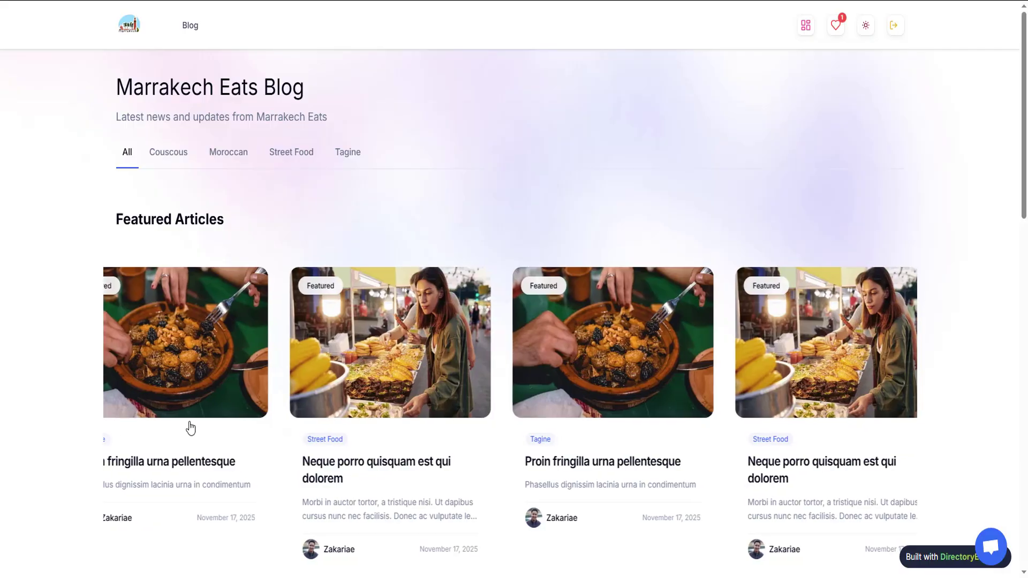
# Examine the public Marrakech Eats blog page, including its Featured Articles heading and post sections.
pyautogui.scroll(-4, 397, 349)
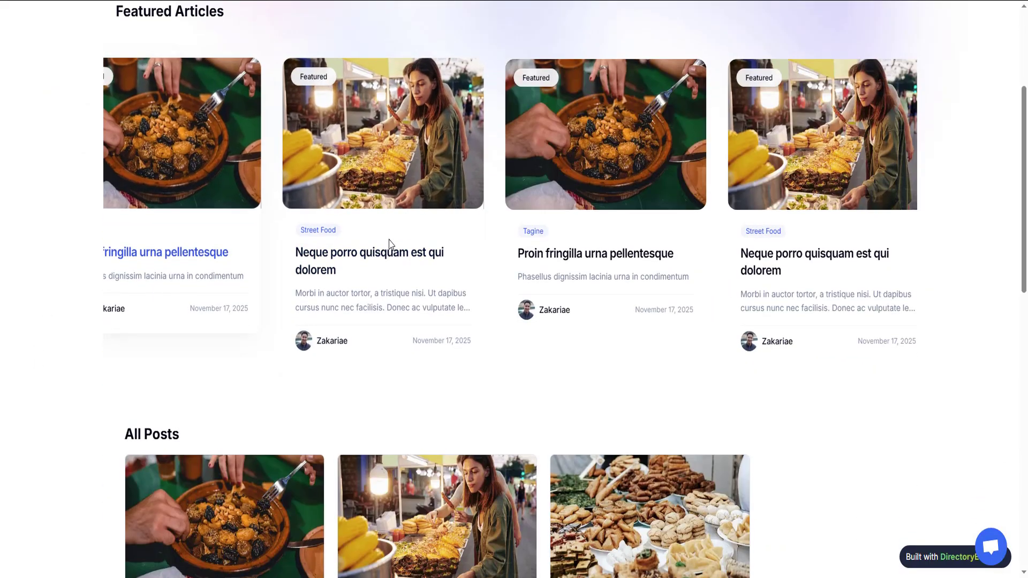
pyautogui.scroll(4, 389, 246)
pyautogui.moveTo(152, 219); pyautogui.dragTo(323, 225)
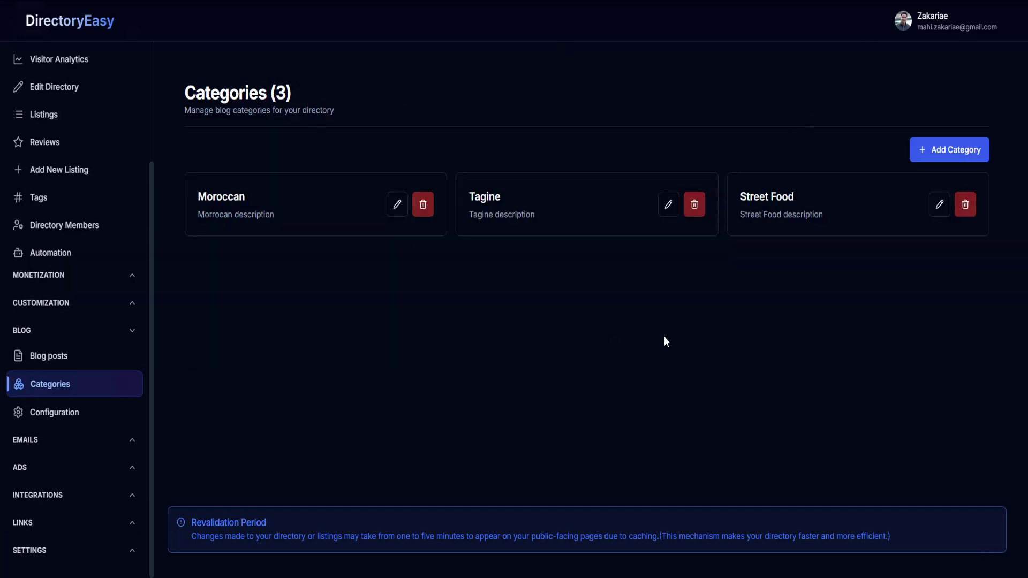
# Create a blog category named "Couscous" with the description "Couscous description".
pyautogui.click(928, 161)
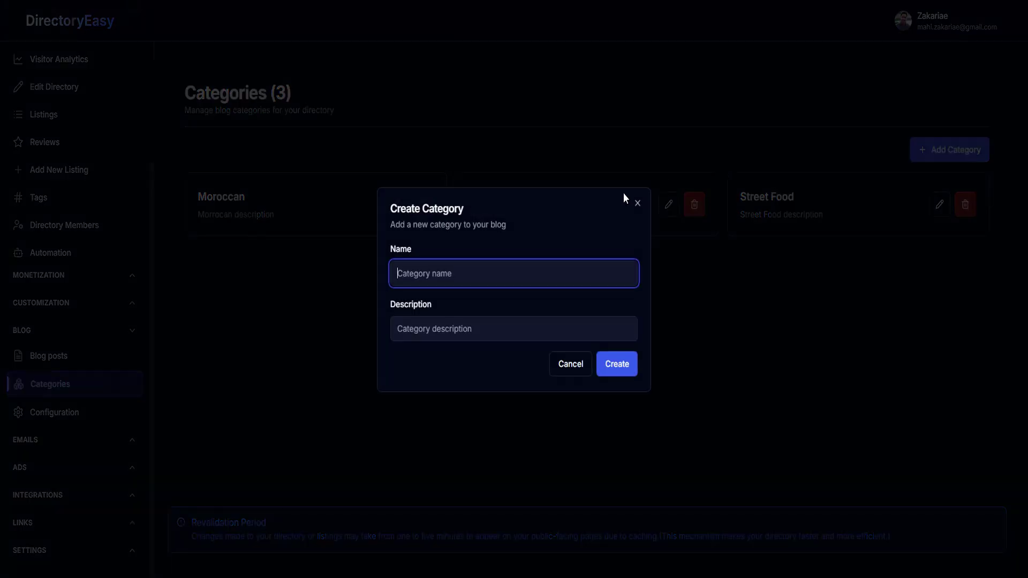
pyautogui.write('Couscous')
pyautogui.click(457, 327)
pyautogui.write('Couscous description')
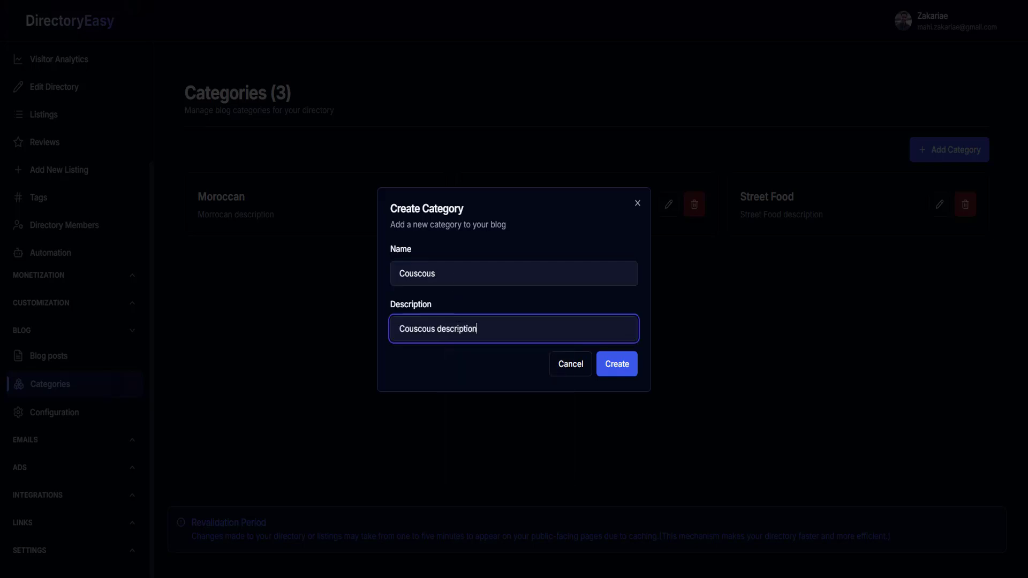
pyautogui.press('Return')
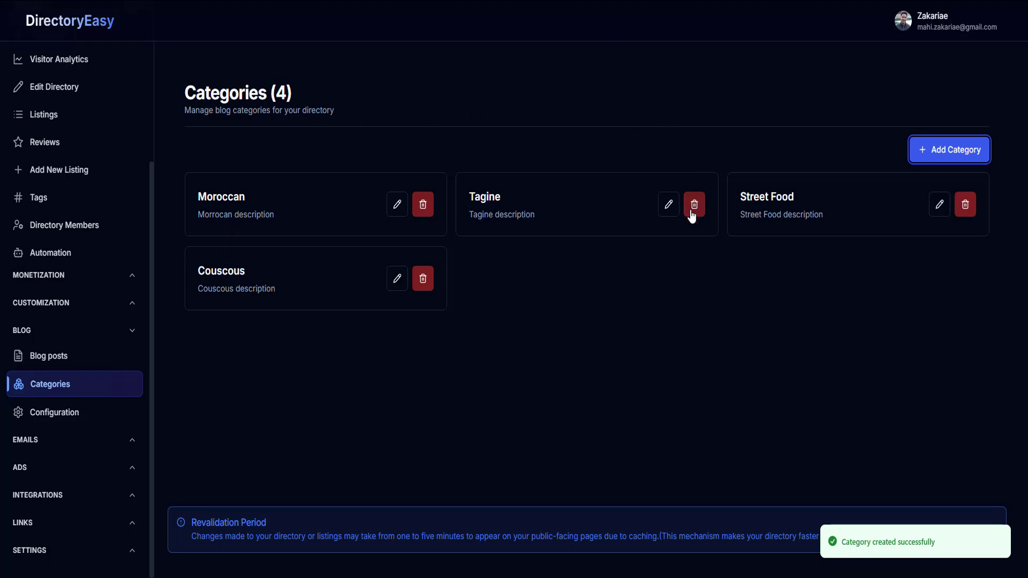
# Start a new blog post and set its featured image from the copied image URL.
pyautogui.click(49, 356)
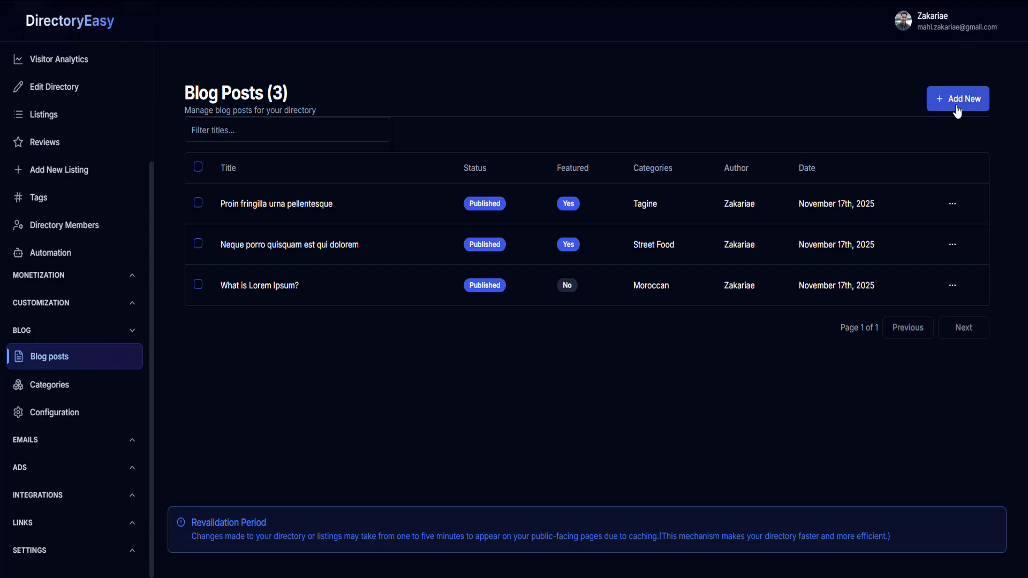
pyautogui.click(957, 107)
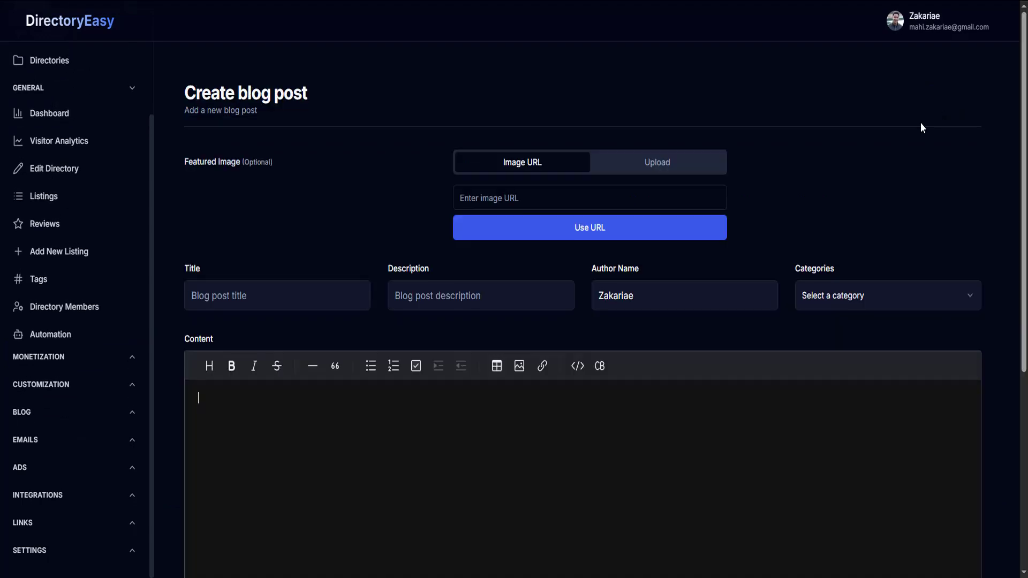
pyautogui.scroll(-2, 273, 225)
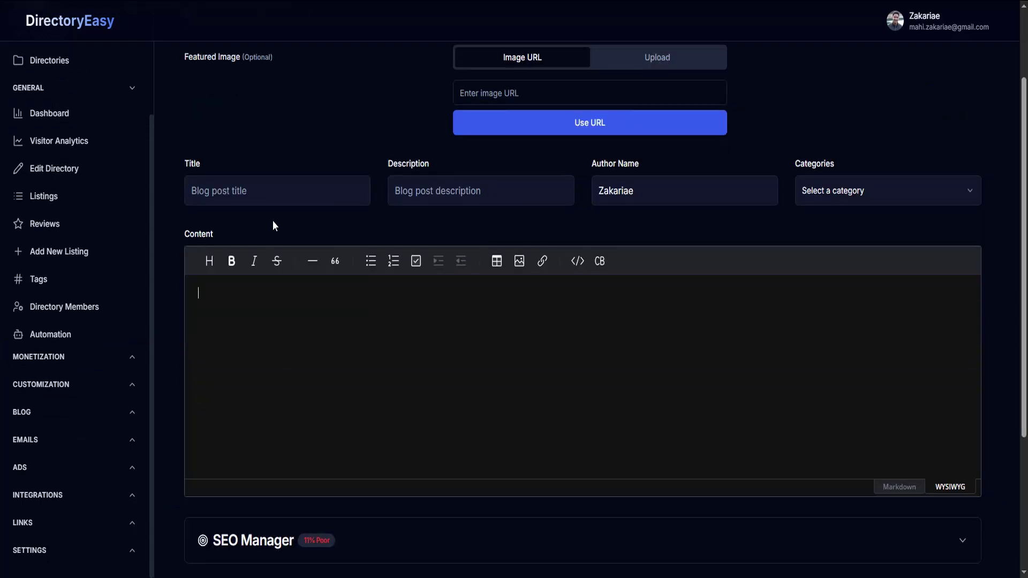
pyautogui.scroll(2, 764, 527)
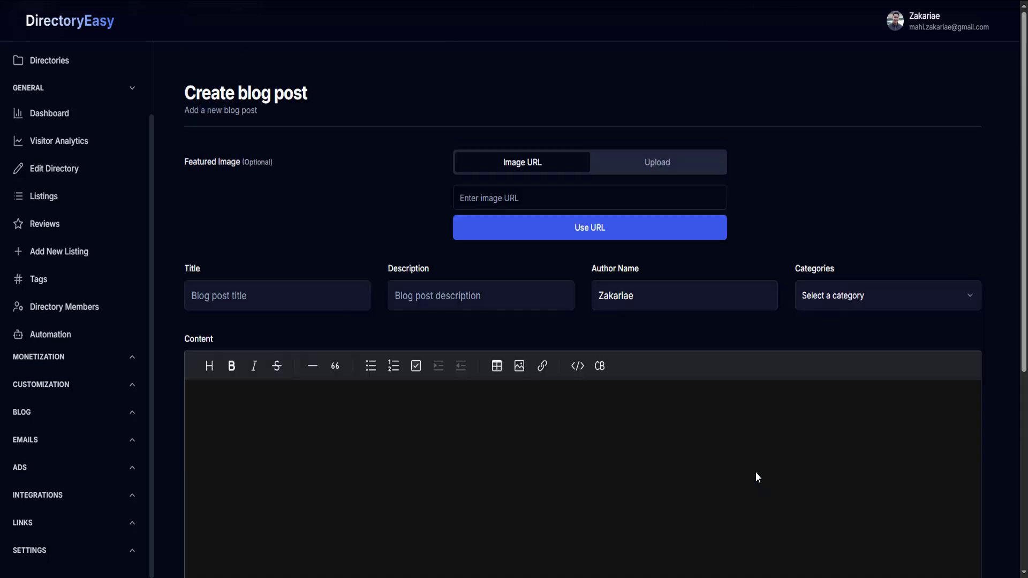
pyautogui.click(567, 198)
pyautogui.hotkey('ctrl', 'v')
pyautogui.click(569, 229)
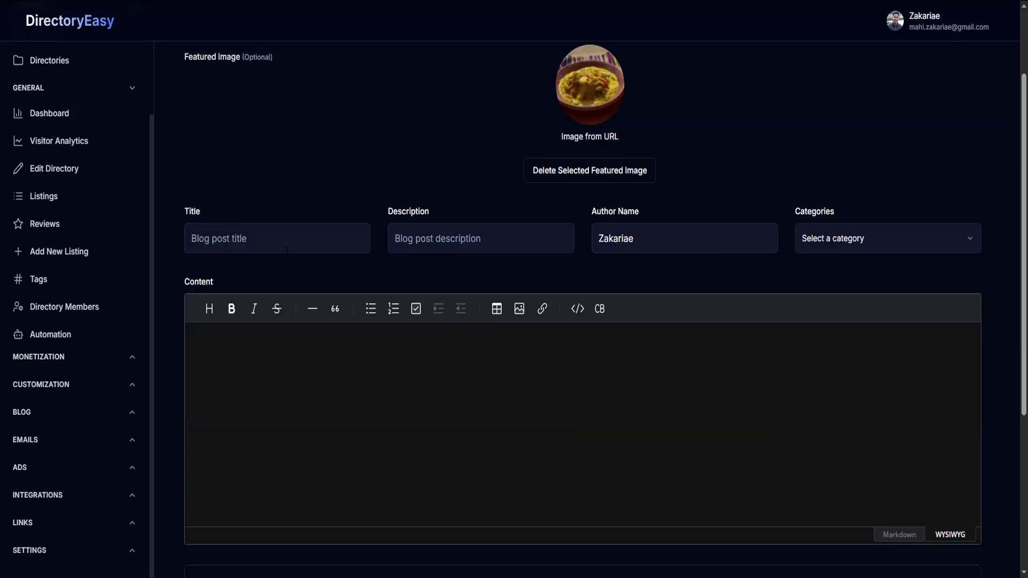
# Title the post "Moroccan couscous" and paste the prepared summary of the traditional steamed semolina dish as its description.
pyautogui.click(277, 238)
pyautogui.write('Moroccan couscous')
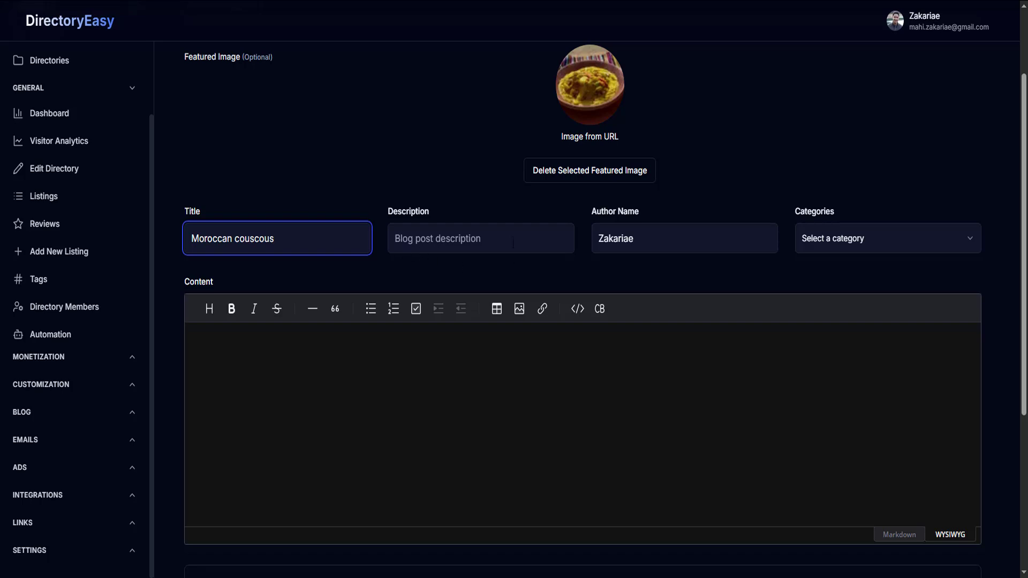
pyautogui.click(513, 242)
pyautogui.write('Moroccan couscous')
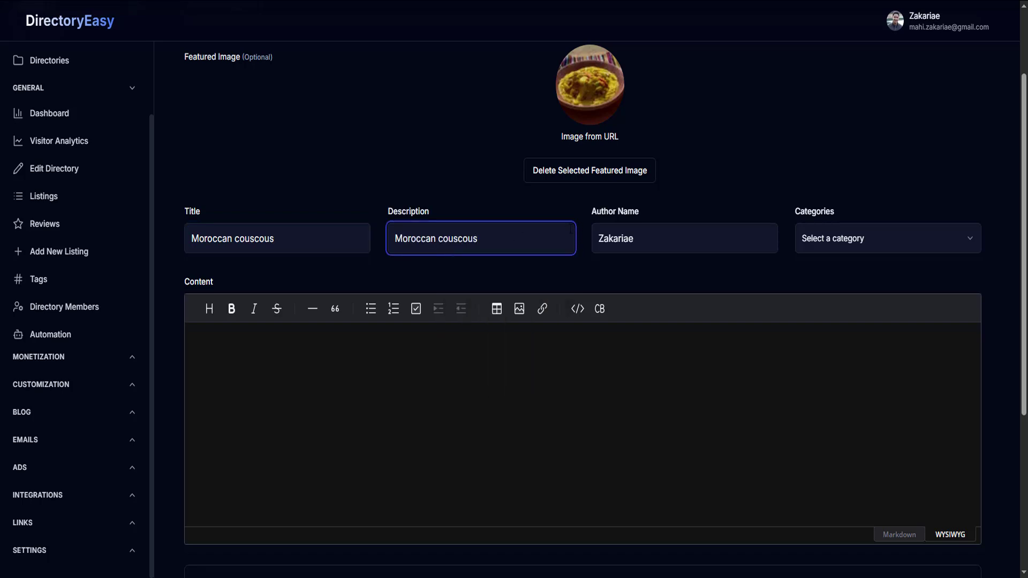
pyautogui.hotkey('ctrl', 'a')
pyautogui.press('BackSpace')
pyautogui.hotkey('ctrl', 'v')
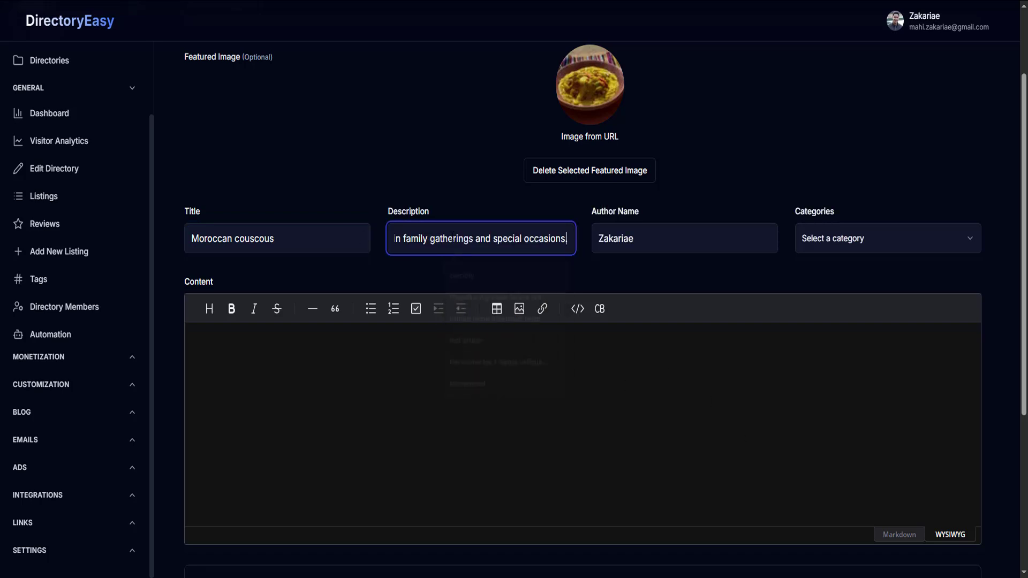
# Fill the post content with the prepared Moroccan couscous article and assign the Couscous category.
pyautogui.hotkey('ctrl', 'a')
pyautogui.click(749, 454)
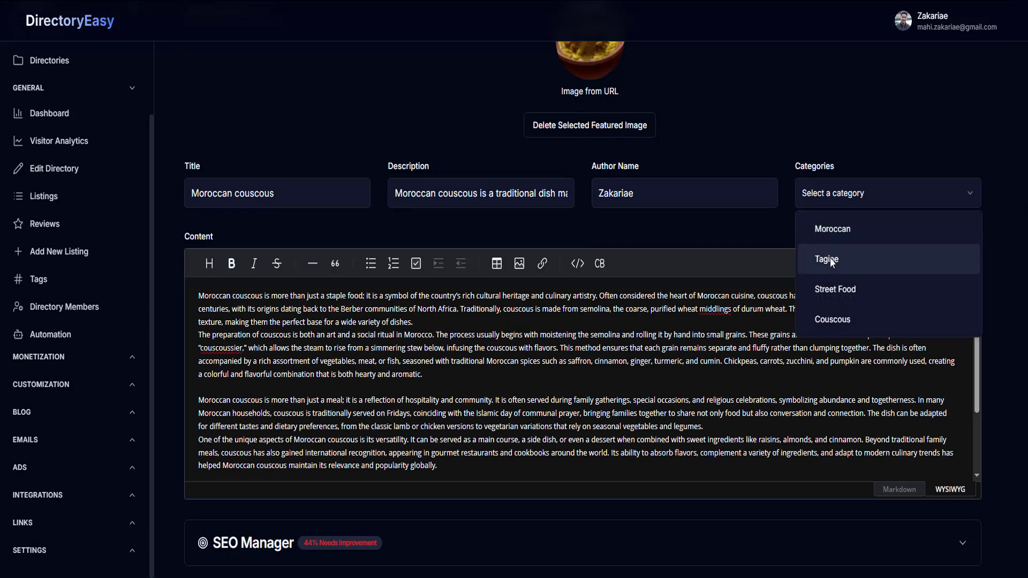
pyautogui.click(833, 318)
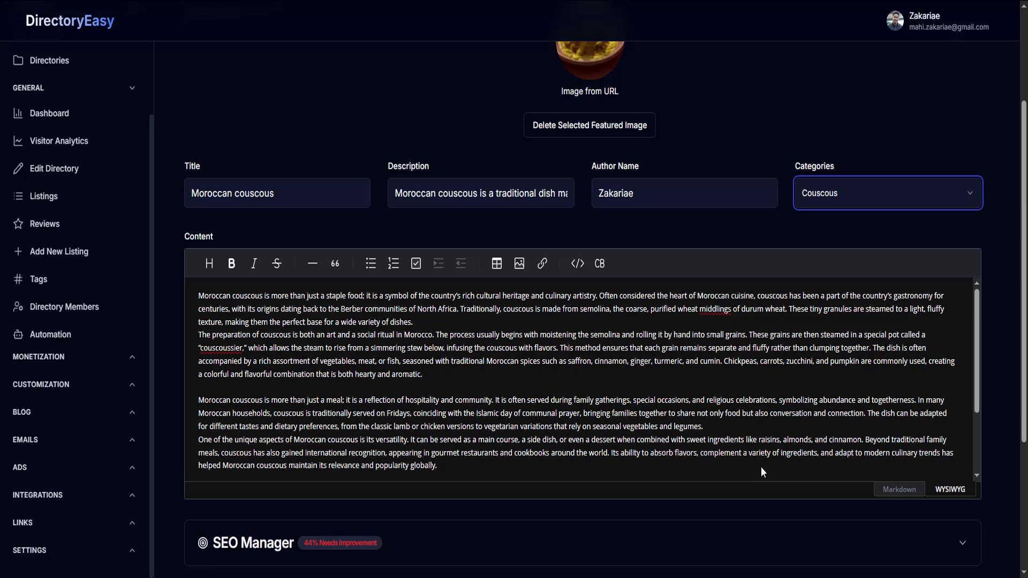
# Review the post's SEO fields, Google search preview and social sharing settings in the SEO Manager.
pyautogui.scroll(-4, 760, 472)
pyautogui.click(313, 343)
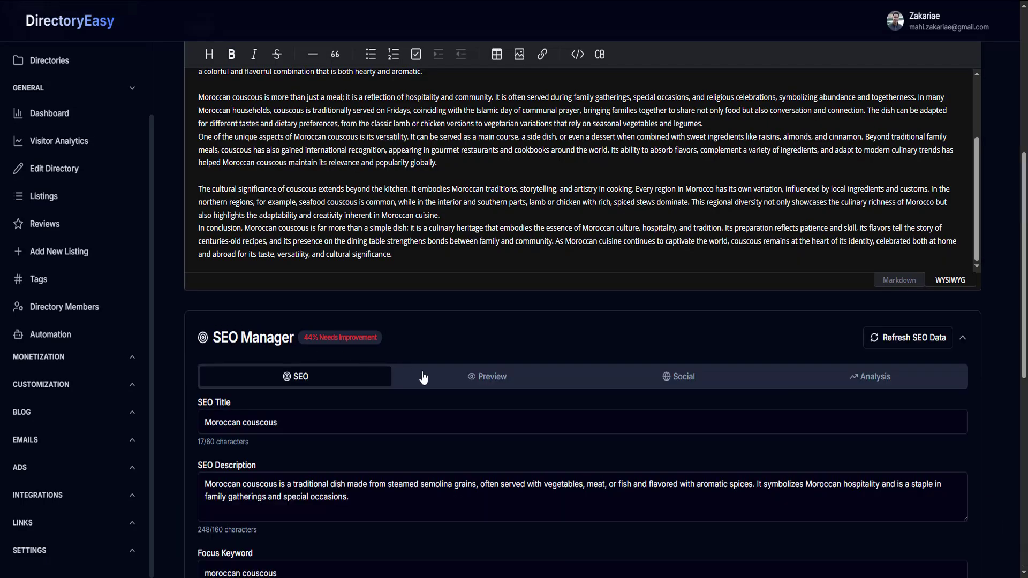
pyautogui.scroll(-2, 321, 348)
pyautogui.click(517, 172)
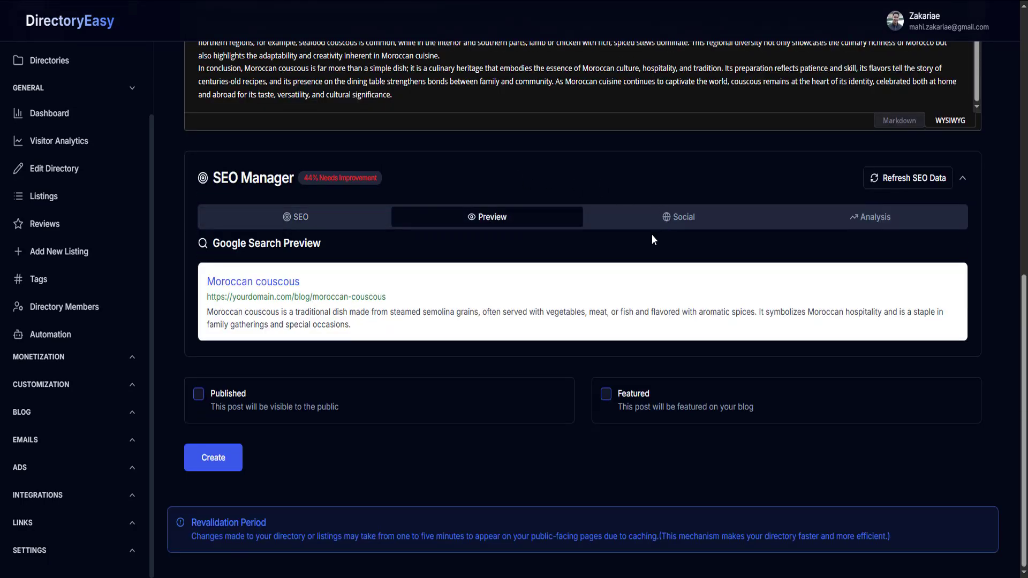
pyautogui.click(690, 218)
pyautogui.scroll(-3, 509, 315)
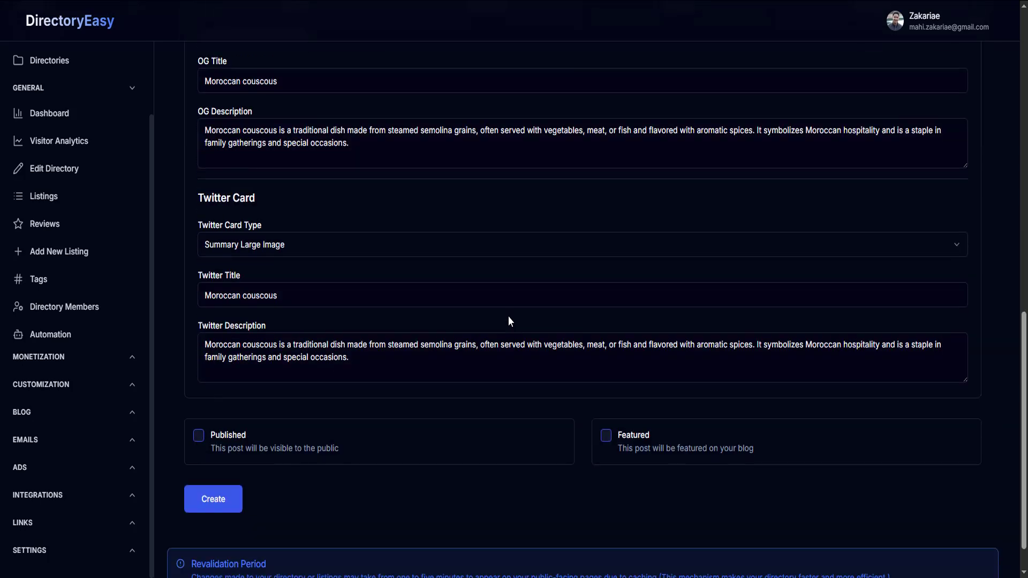
pyautogui.scroll(3, 505, 278)
pyautogui.click(487, 217)
pyautogui.click(296, 216)
# Mark the Moroccan couscous post as Published and Featured, and create it.
pyautogui.scroll(-5, 295, 268)
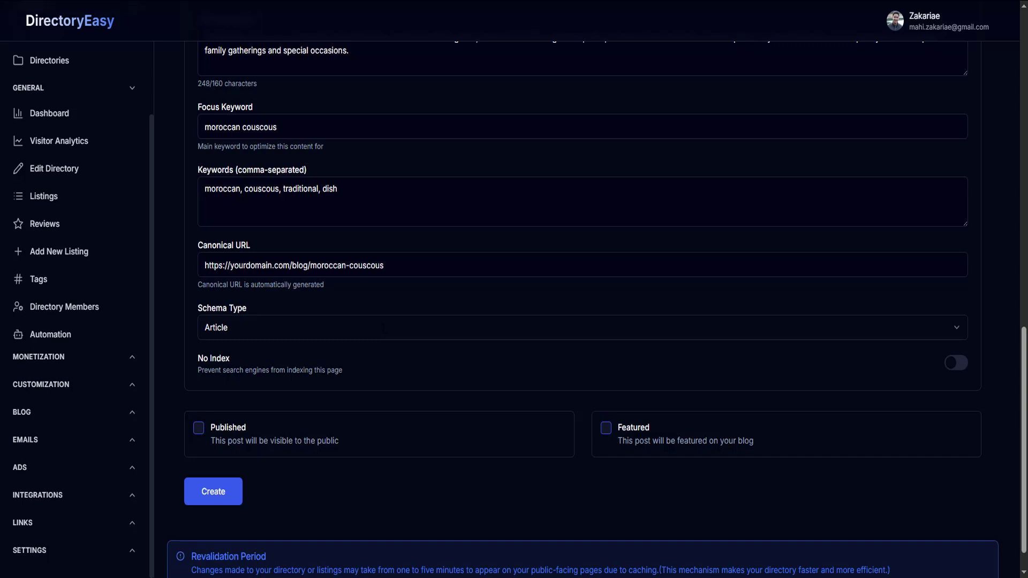
pyautogui.scroll(-1, 346, 355)
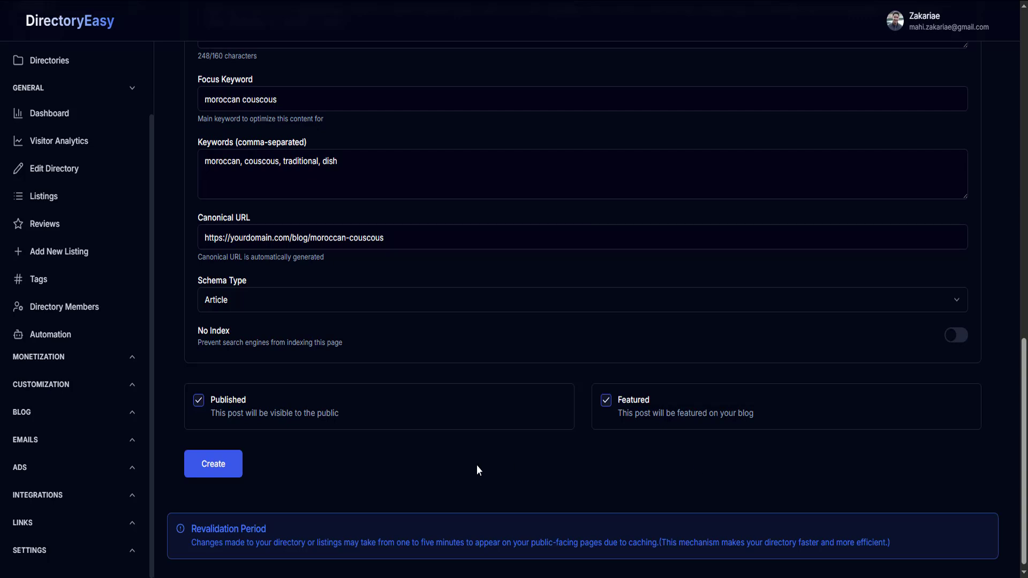
pyautogui.click(204, 474)
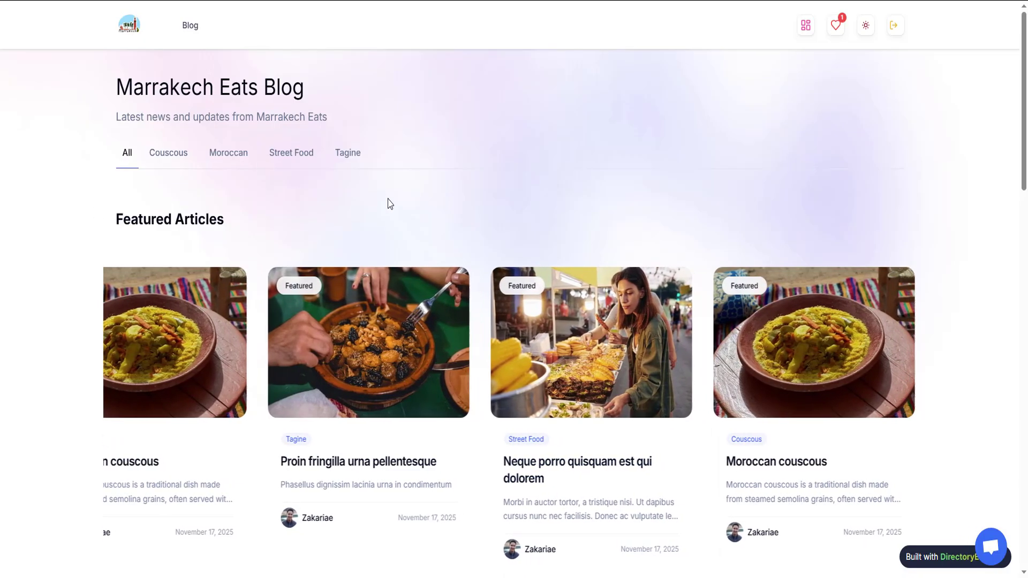
# Check the new Moroccan couscous post on the public blog and look over its article page.
pyautogui.scroll(-8, 386, 209)
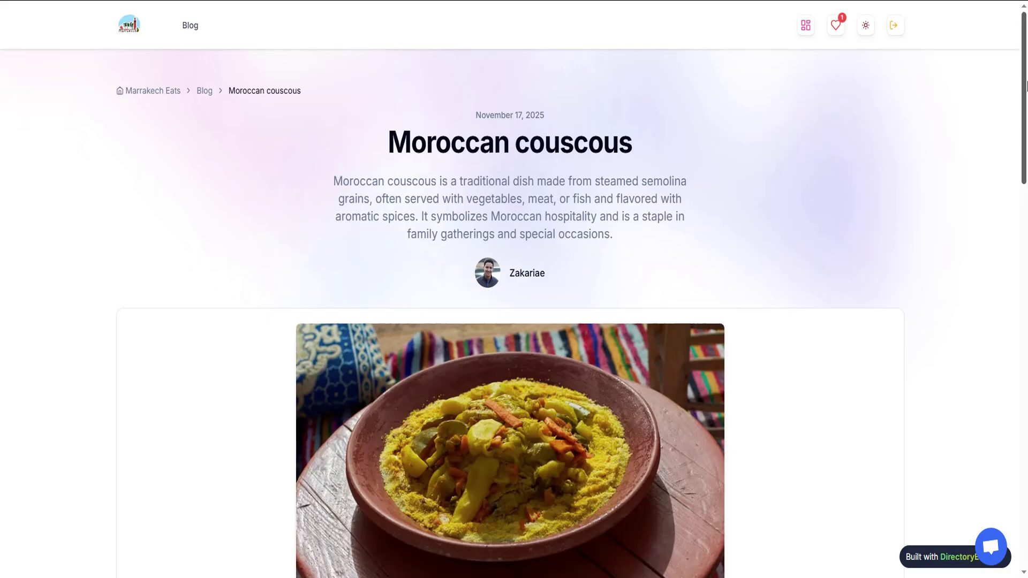
pyautogui.moveTo(1027, 82)
pyautogui.mouseDown()
pyautogui.moveTo(1027, 282)
pyautogui.moveTo(1026, 68)
pyautogui.mouseUp()
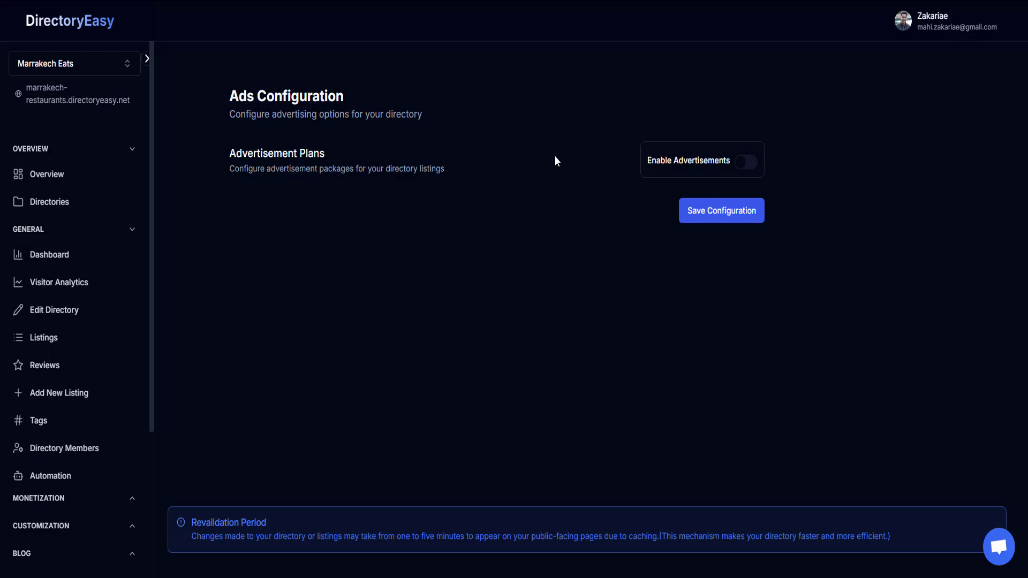
# Switch the dashboard theme to light mode.
pyautogui.click(926, 21)
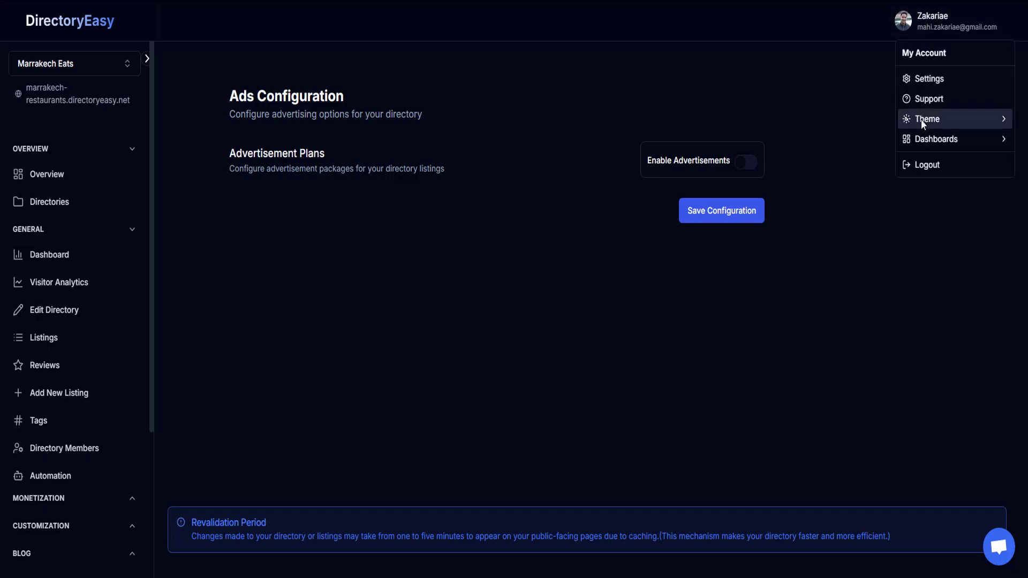
pyautogui.moveTo(921, 120)
pyautogui.click(865, 127)
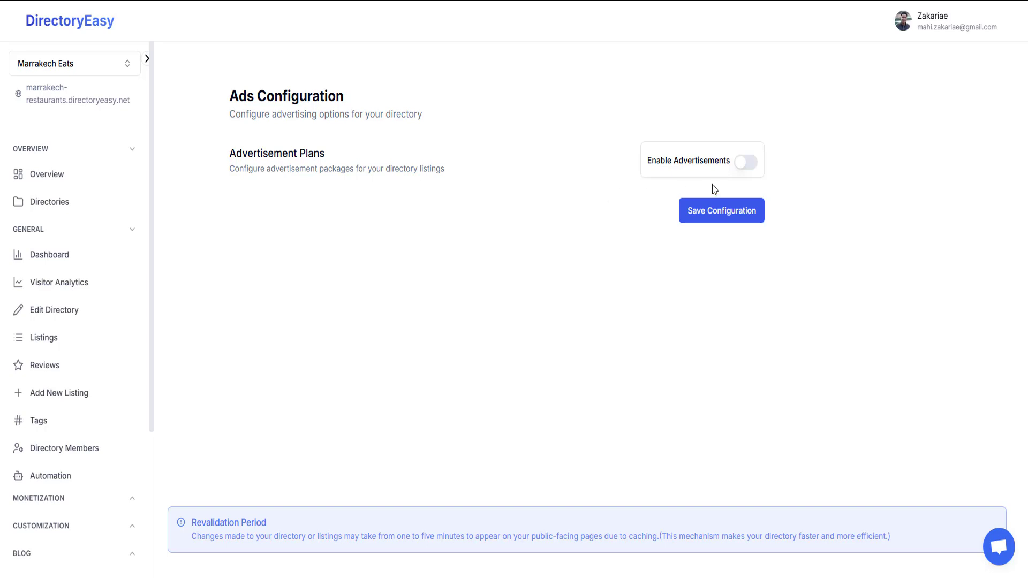
# Enable advertisements for the directory and review the ads section's headline and tagline.
pyautogui.click(746, 163)
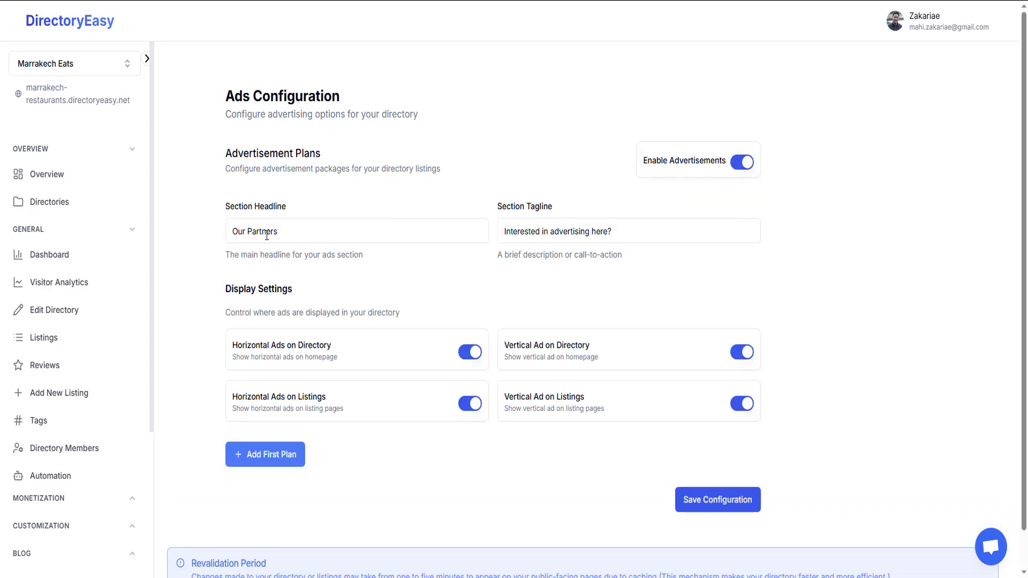
pyautogui.tripleClick(237, 234)
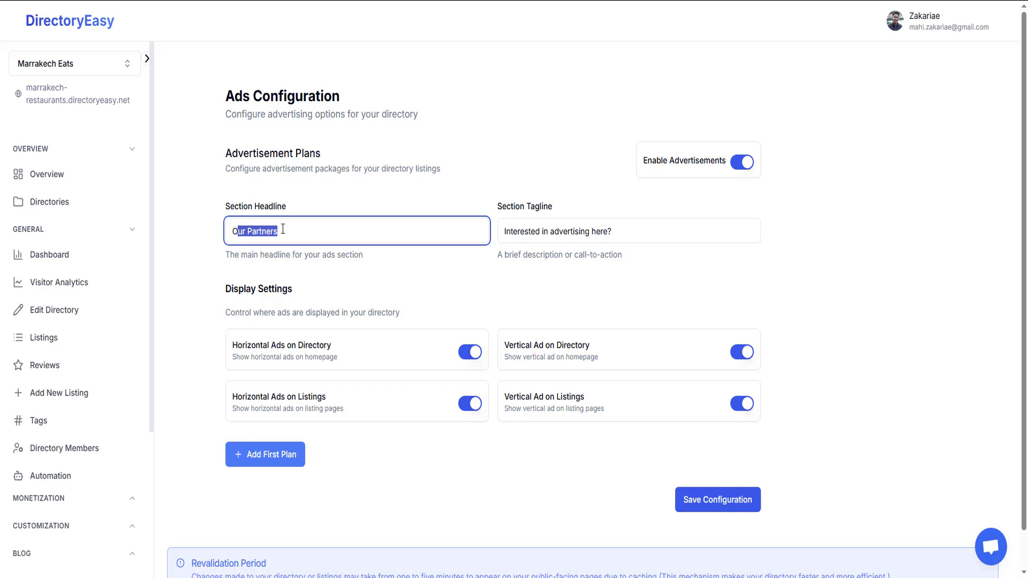
pyautogui.click(367, 213)
pyautogui.moveTo(528, 234); pyautogui.dragTo(619, 236)
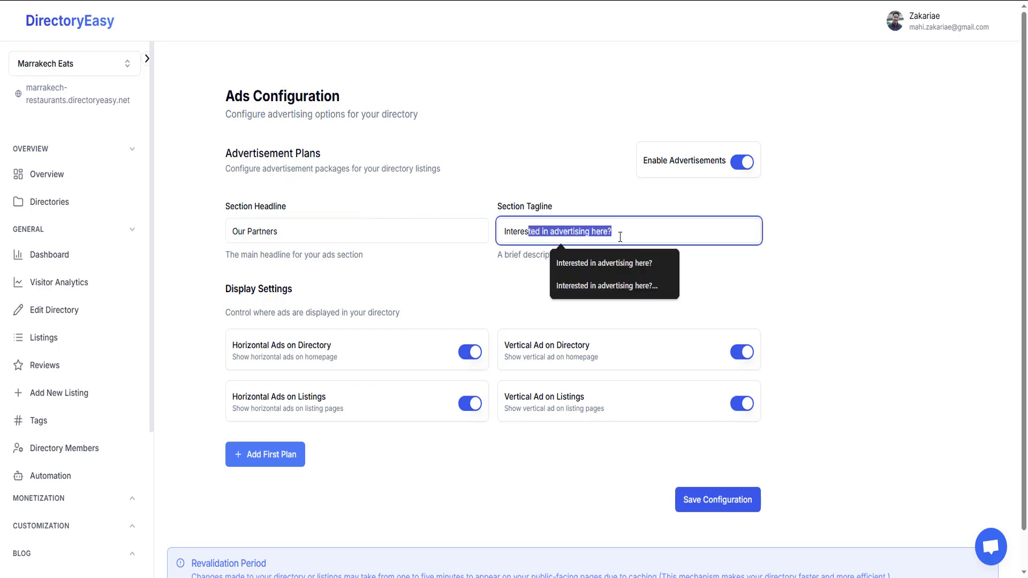
pyautogui.click(464, 175)
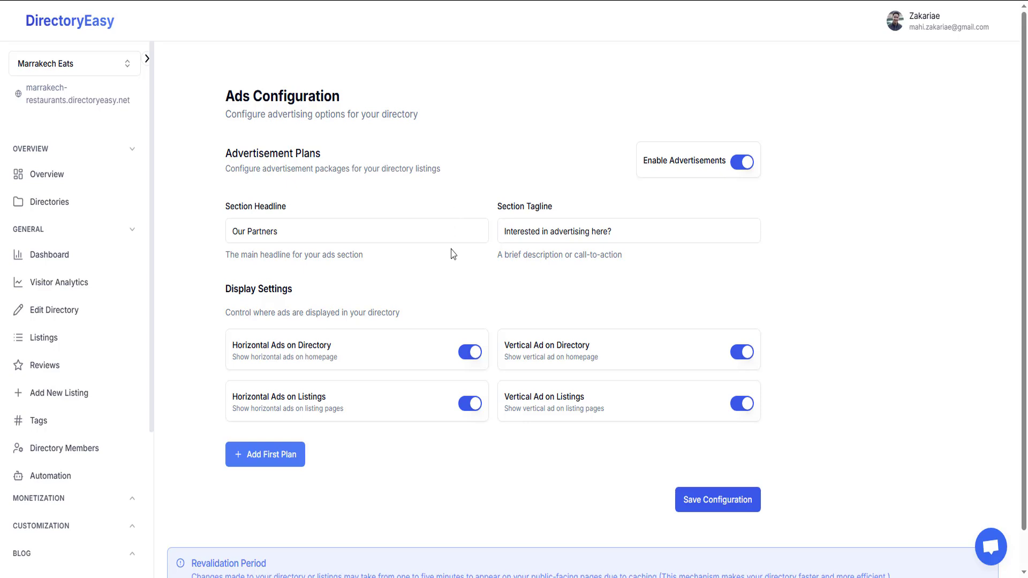
# Examine the display settings that control horizontal and vertical ads on the directory homepage.
pyautogui.scroll(-1, 453, 256)
pyautogui.scroll(1, 452, 259)
pyautogui.moveTo(233, 349); pyautogui.dragTo(425, 360)
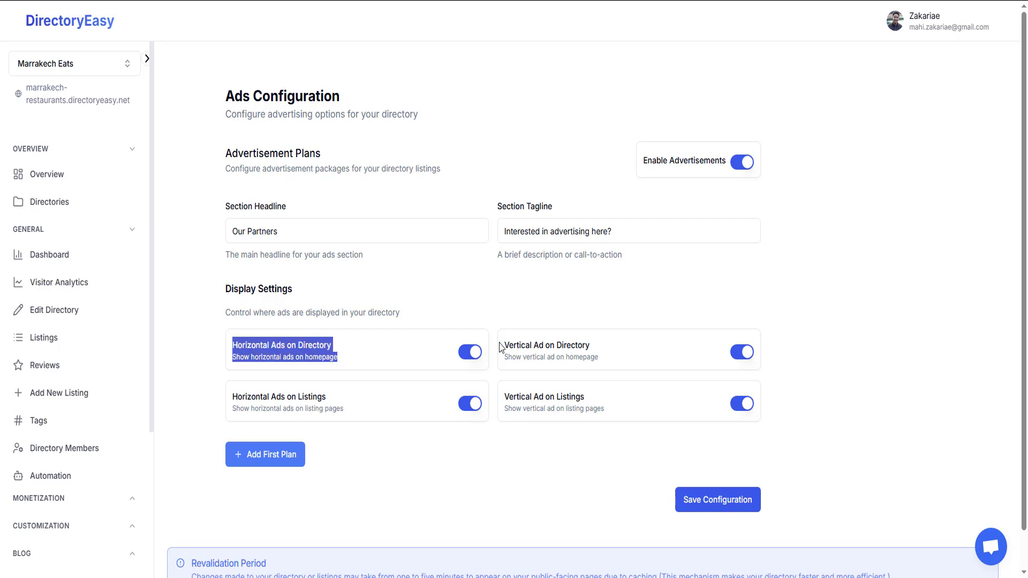
pyautogui.moveTo(502, 345); pyautogui.dragTo(623, 367)
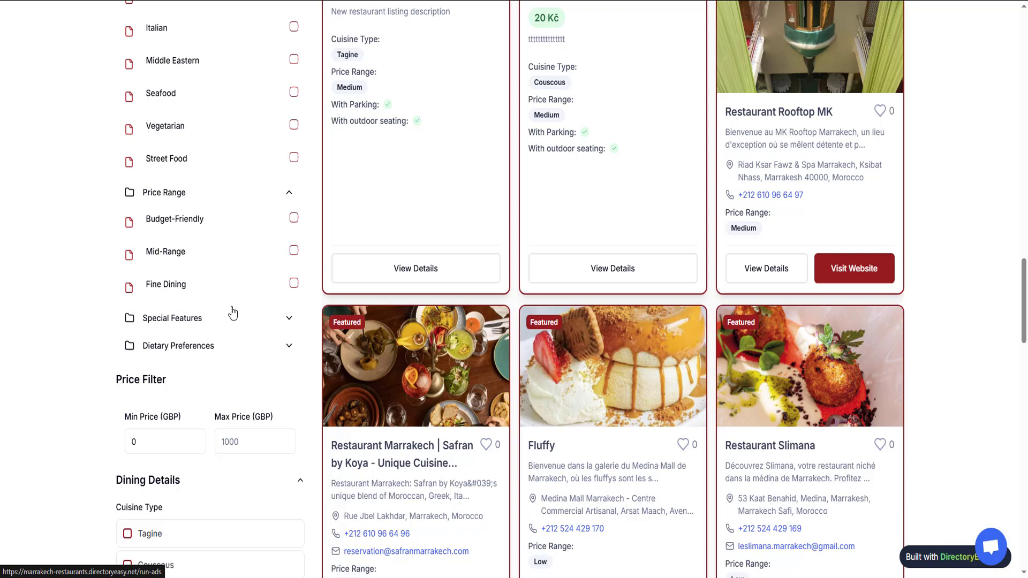
# Look through the public directory homepage for the vertical ad placement below the listing filters.
pyautogui.scroll(-12, 229, 312)
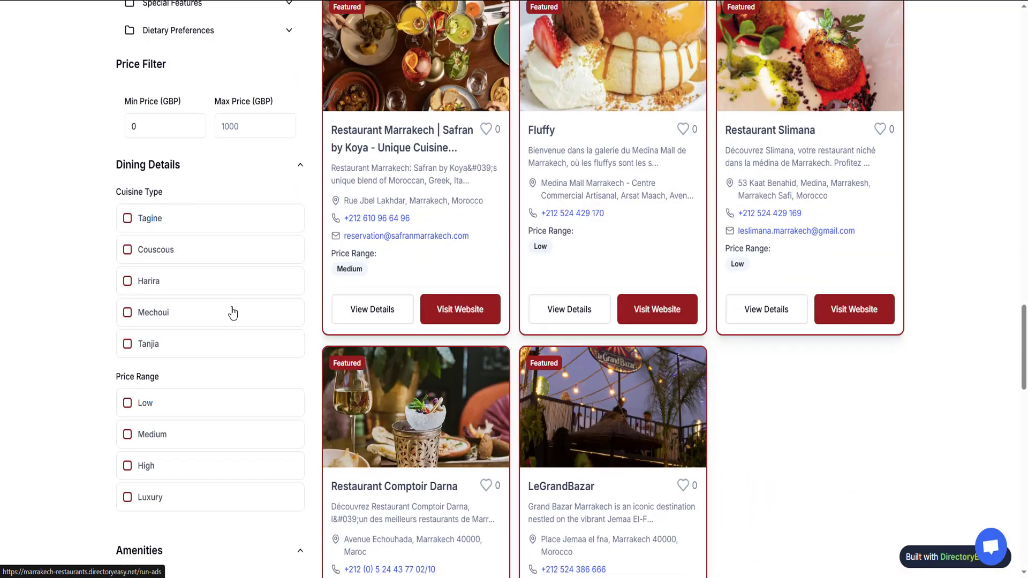
pyautogui.scroll(-2, 251, 327)
pyautogui.scroll(2, 385, 182)
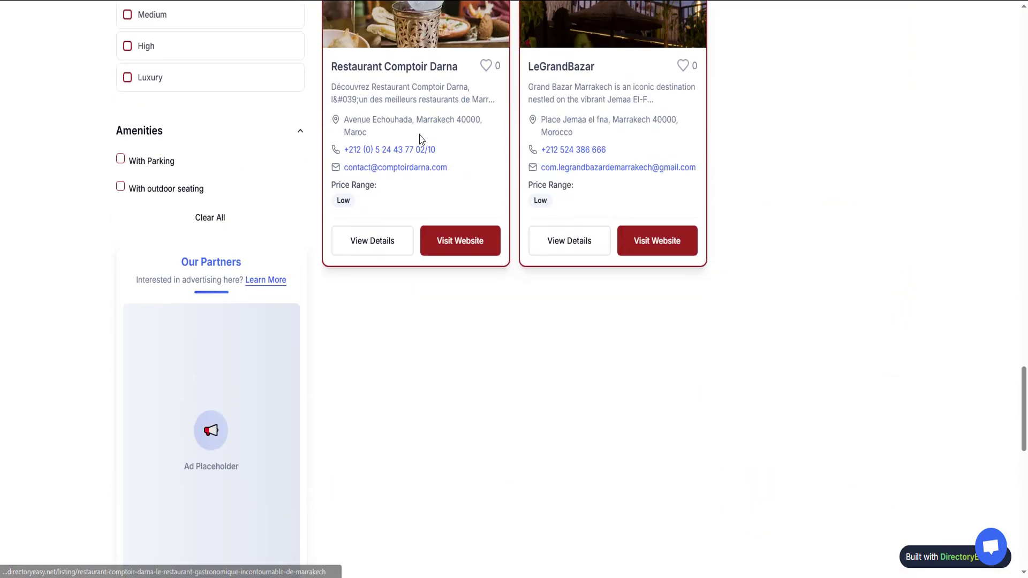
# Open the Restaurant Comptoir Darna listing and look through its page for the horizontal and vertical ad placements.
pyautogui.click(413, 80)
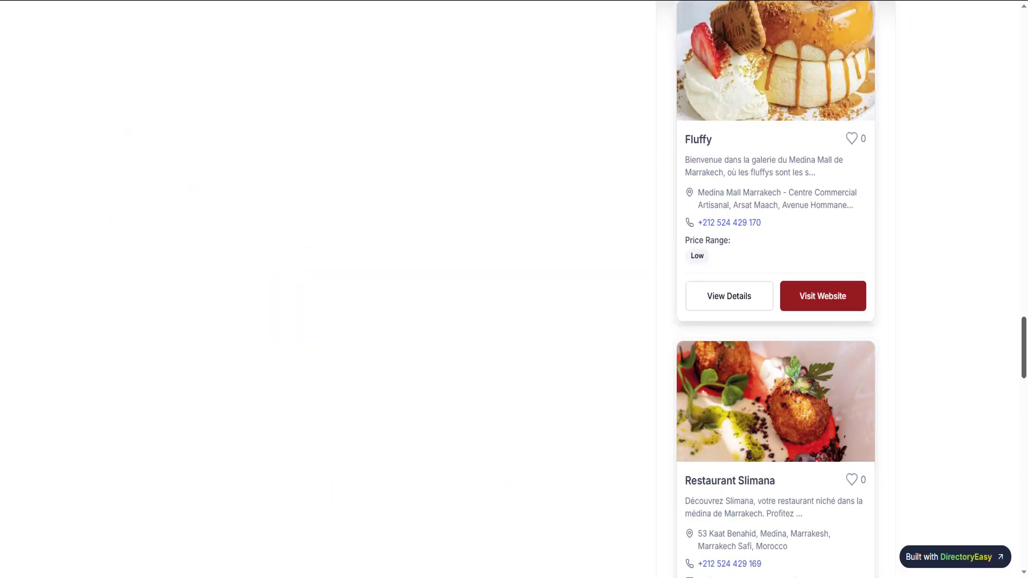
pyautogui.moveTo(1024, 346); pyautogui.dragTo(1027, 448)
pyautogui.scroll(3, 833, 68)
pyautogui.scroll(-4, 726, 94)
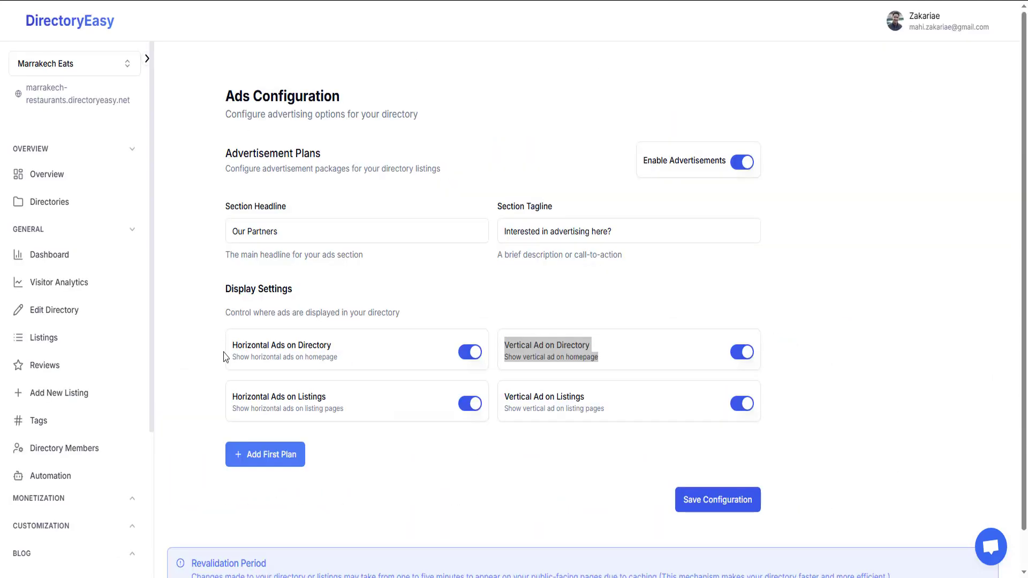
# Add a first advertisement plan to the ads configuration and review its name, label, description and price fields.
pyautogui.scroll(-1, 230, 412)
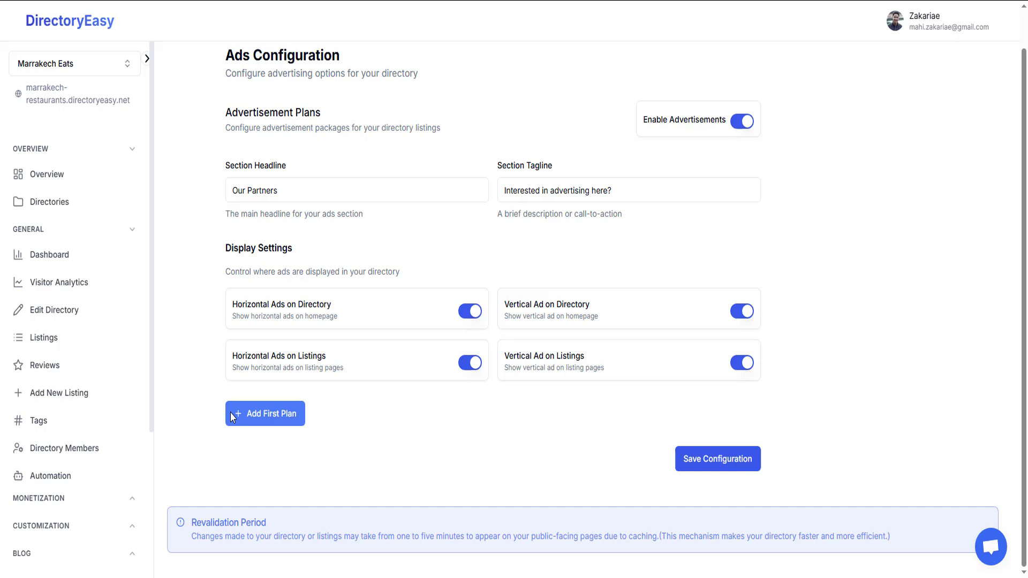
pyautogui.click(265, 418)
pyautogui.scroll(-2, 324, 422)
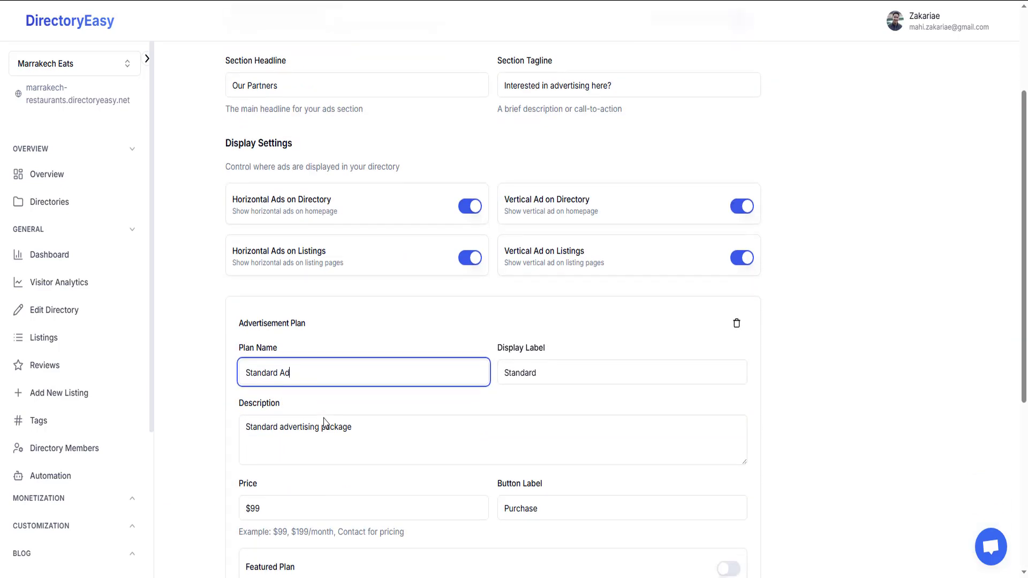
pyautogui.moveTo(298, 374); pyautogui.dragTo(246, 373)
pyautogui.click(245, 373)
pyautogui.scroll(-4, 322, 292)
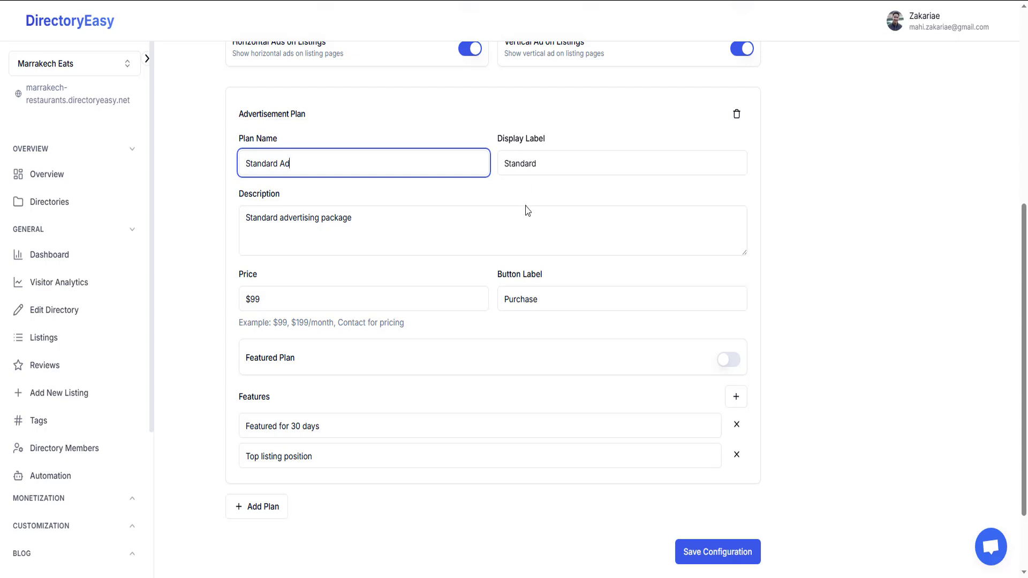
pyautogui.click(519, 230)
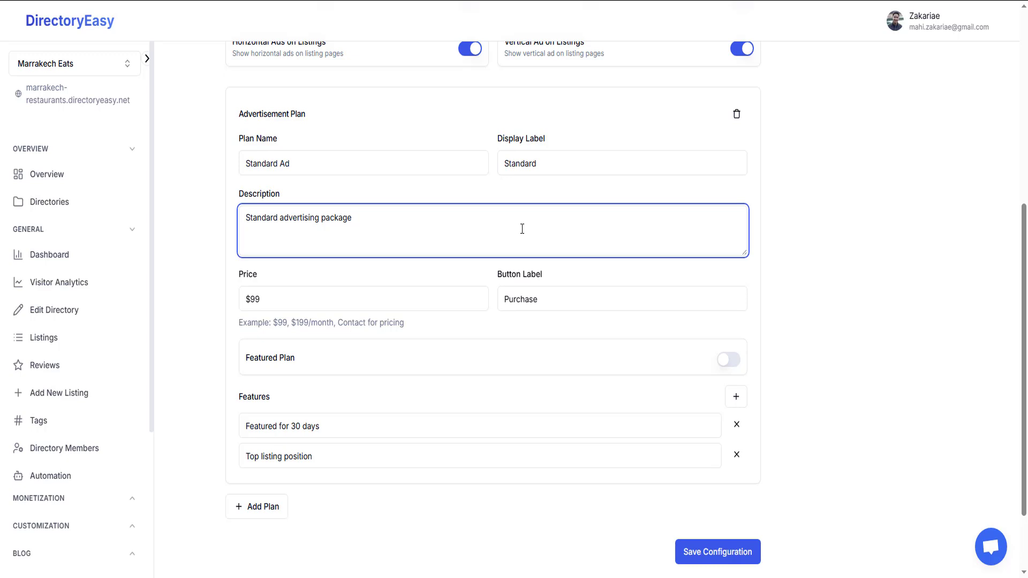
pyautogui.scroll(-2, 391, 295)
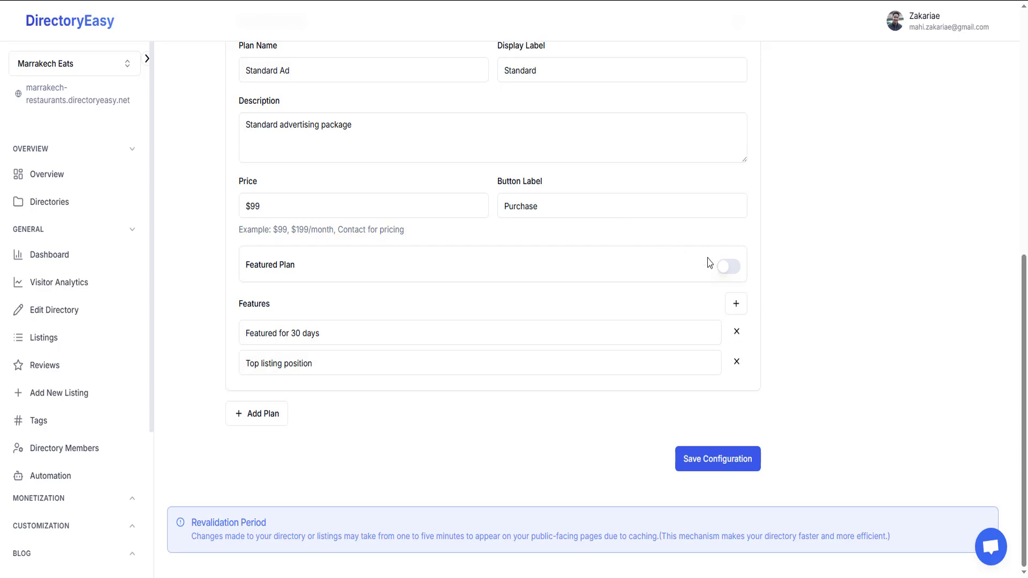
# Add two new feature entries to the Standard Ad plan and check the plan on the public advertising page.
pyautogui.click(728, 272)
pyautogui.click(730, 275)
pyautogui.click(733, 304)
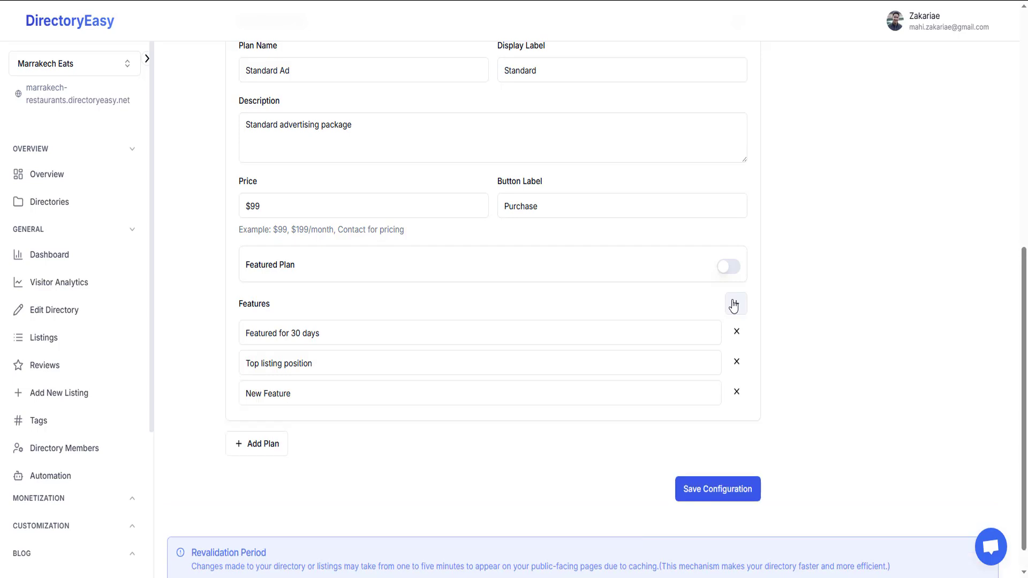
pyautogui.click(734, 304)
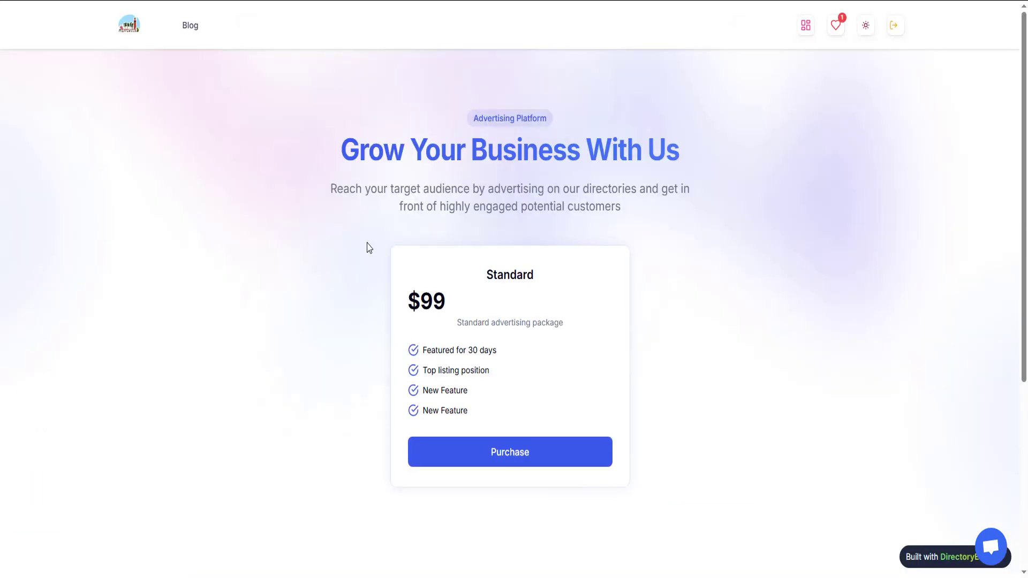
pyautogui.scroll(-2, 527, 347)
pyautogui.scroll(2, 505, 317)
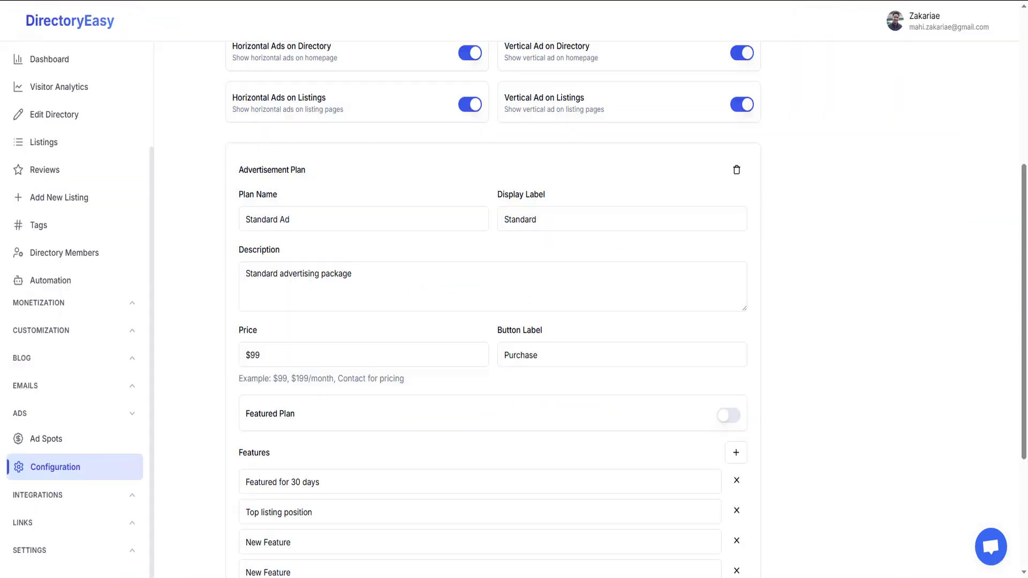
# Start creating the directory's first ad spot and review the fields of the new ad spot form.
pyautogui.click(51, 440)
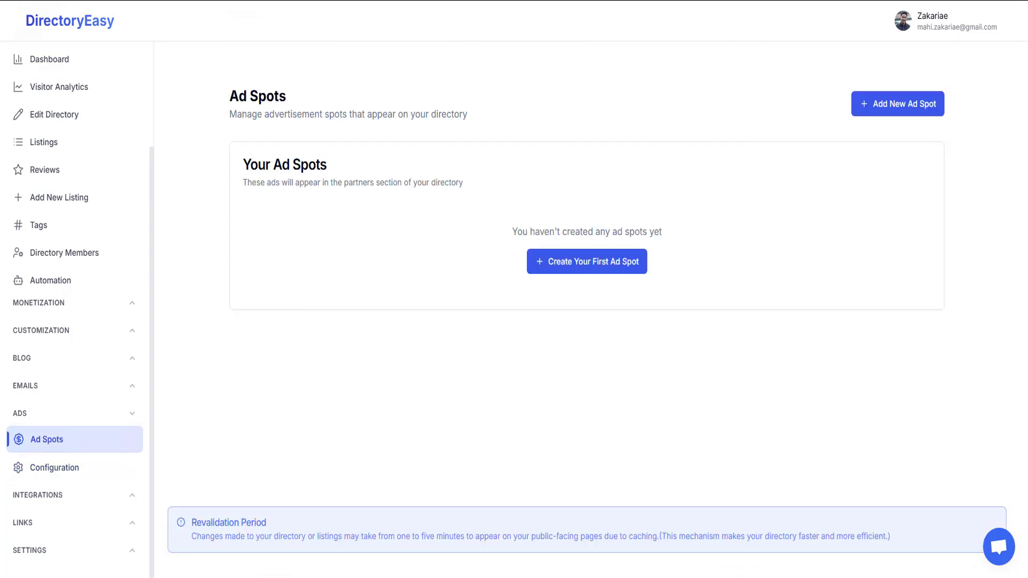
pyautogui.click(586, 269)
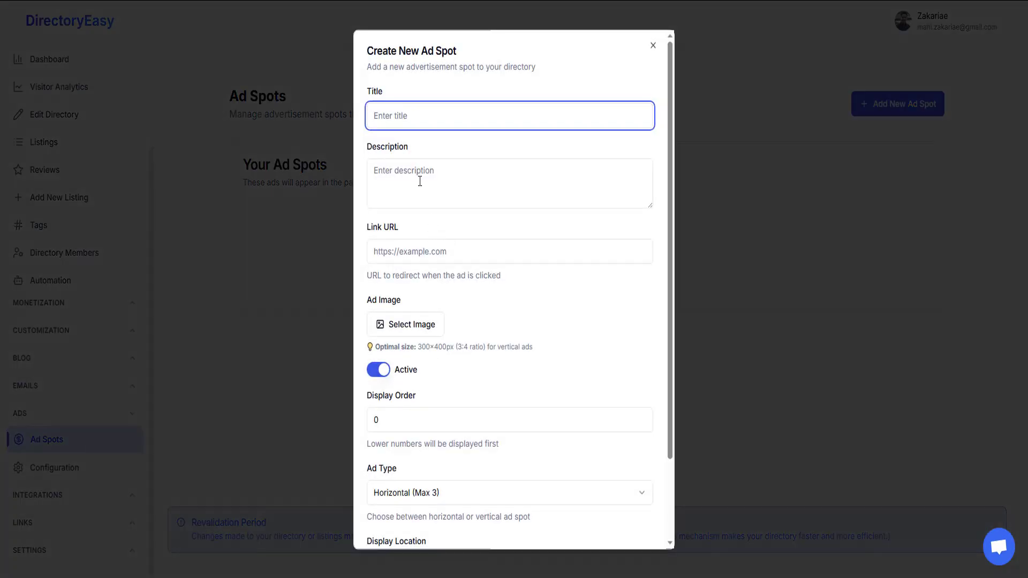
pyautogui.scroll(-3, 420, 181)
pyautogui.scroll(2, 419, 181)
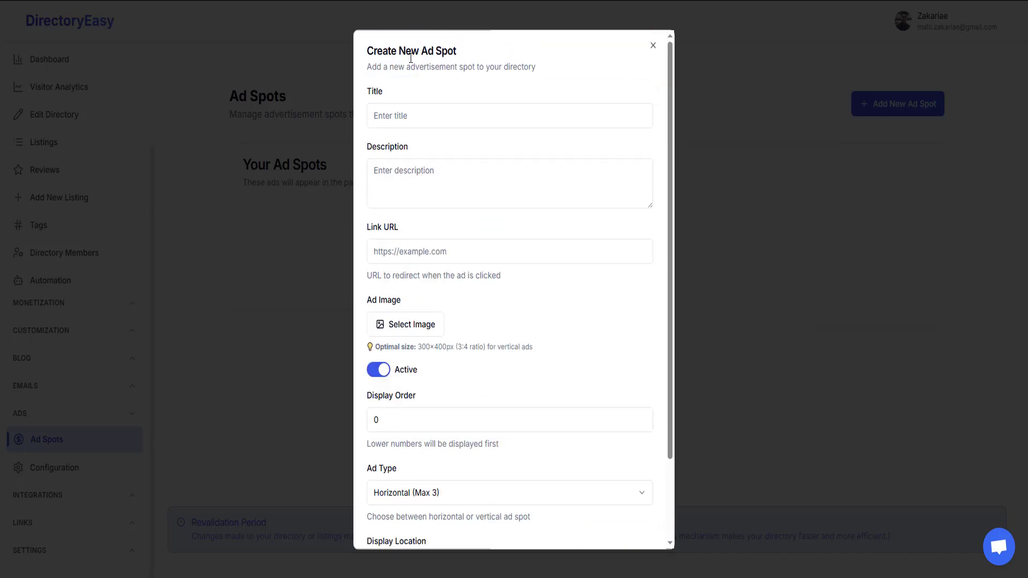
pyautogui.scroll(-2, 433, 88)
pyautogui.scroll(2, 433, 89)
pyautogui.click(426, 109)
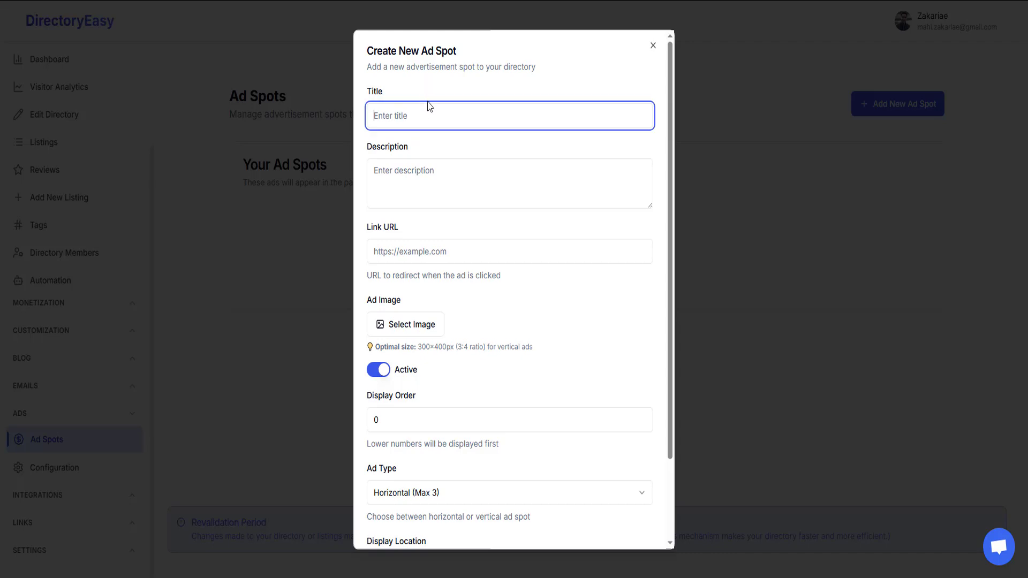
pyautogui.scroll(-2, 428, 106)
pyautogui.scroll(2, 428, 106)
pyautogui.write('Safran Marrakech')
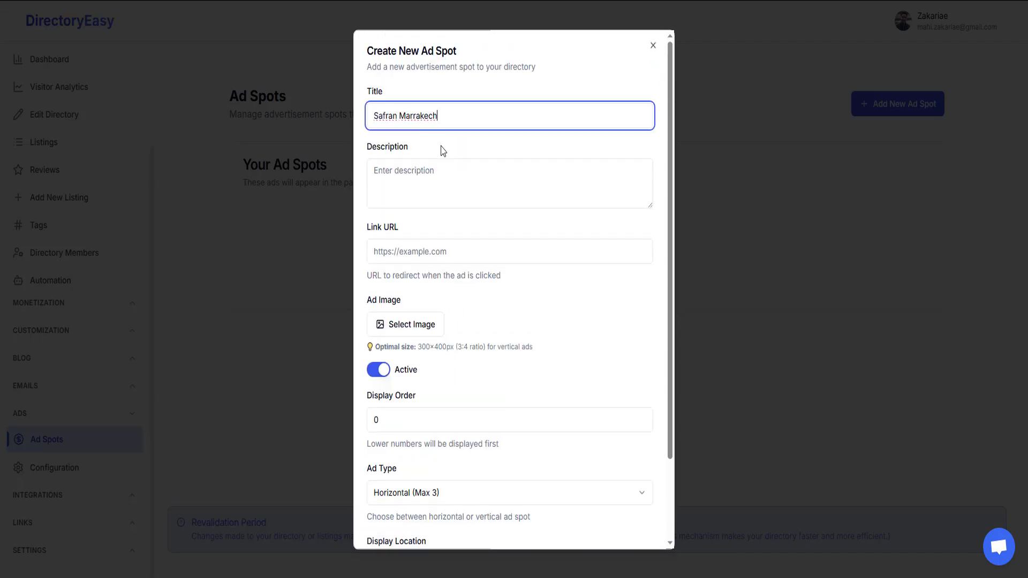
pyautogui.click(442, 150)
pyautogui.write('Delicious Food & Live Show Experience')
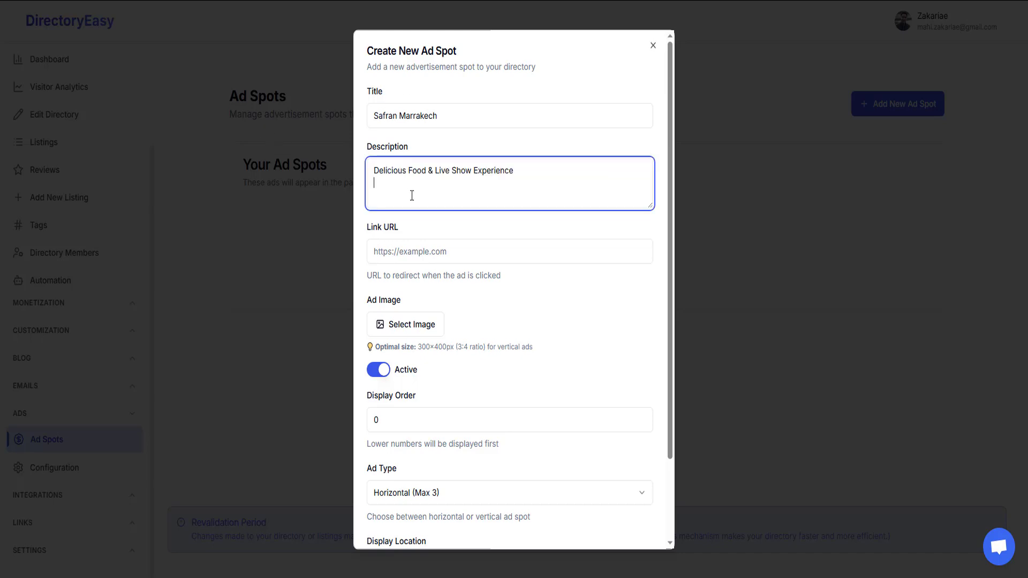
pyautogui.click(400, 251)
pyautogui.write('https://safranmarrakech.com/')
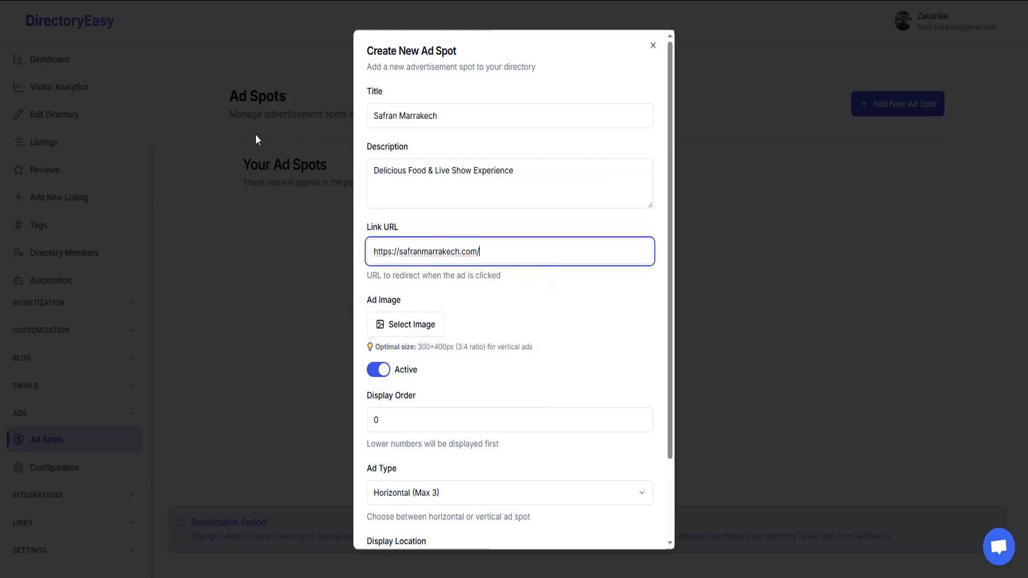
pyautogui.hotkey('ctrl', 'v')
# Set the ad spot's display order to 1, keep the Horizontal (Max 3) type and Both Pages location, and create it.
pyautogui.scroll(-3, 423, 383)
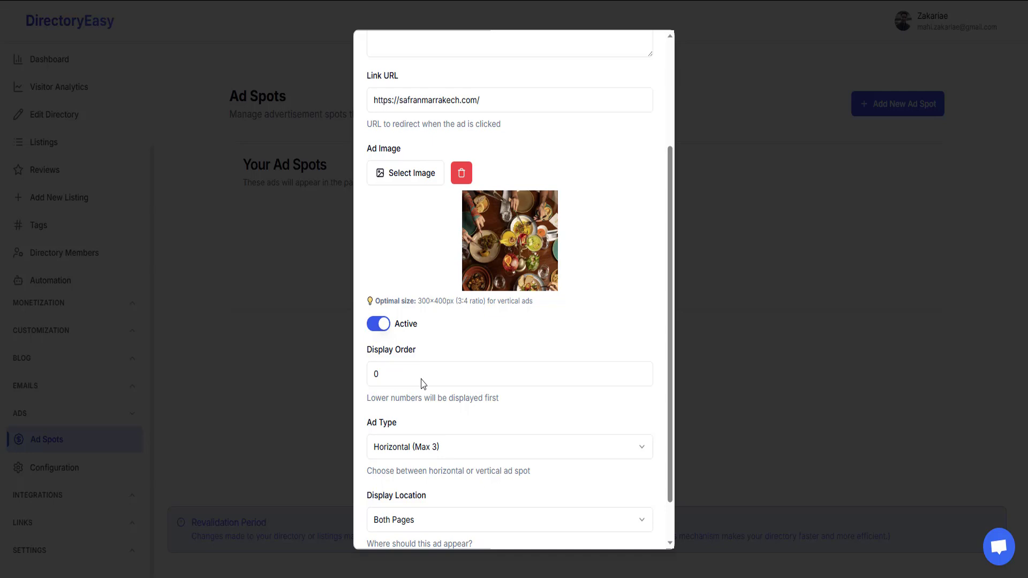
pyautogui.scroll(-1, 421, 383)
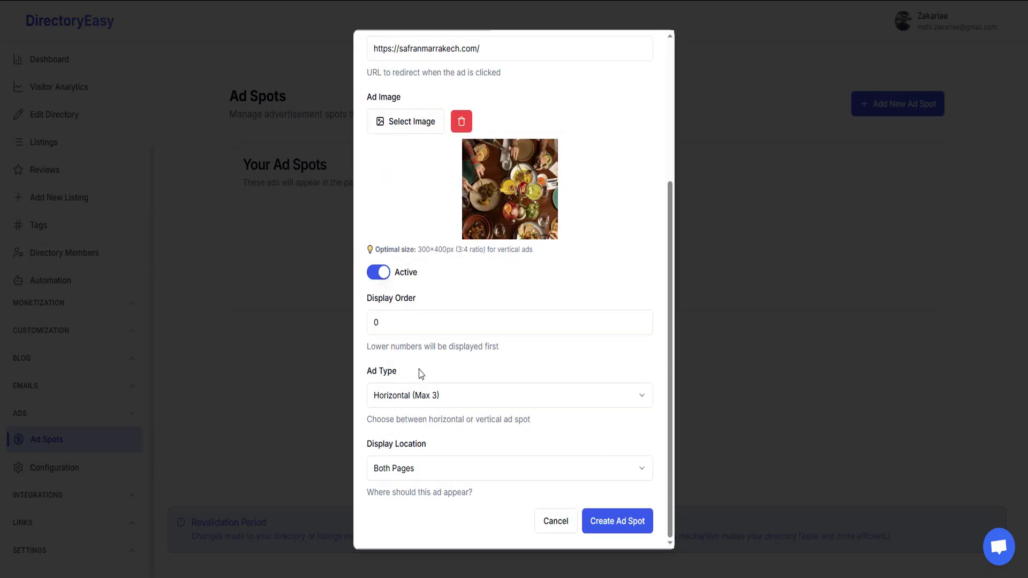
pyautogui.doubleClick(394, 333)
pyautogui.write('1')
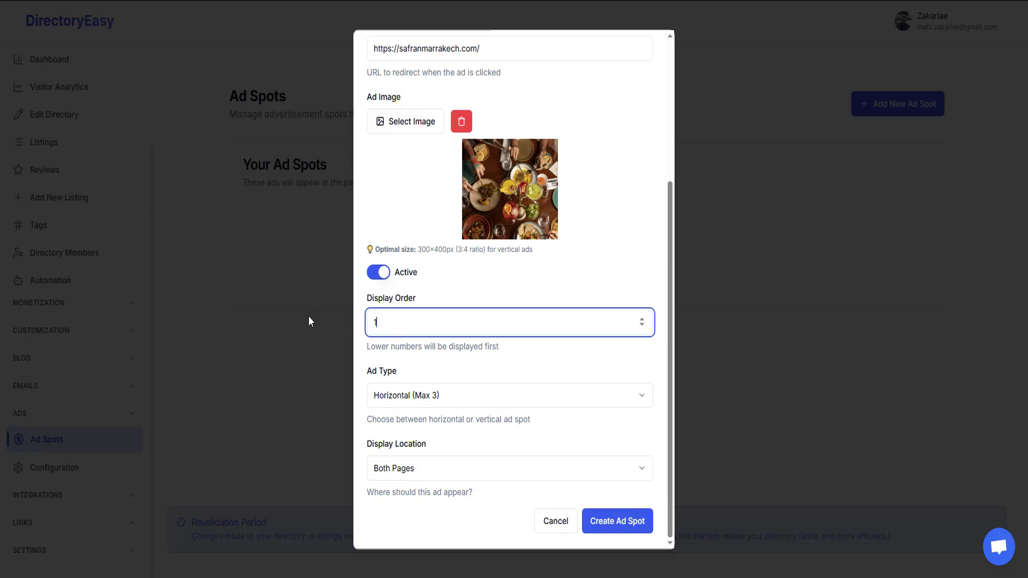
pyautogui.click(454, 396)
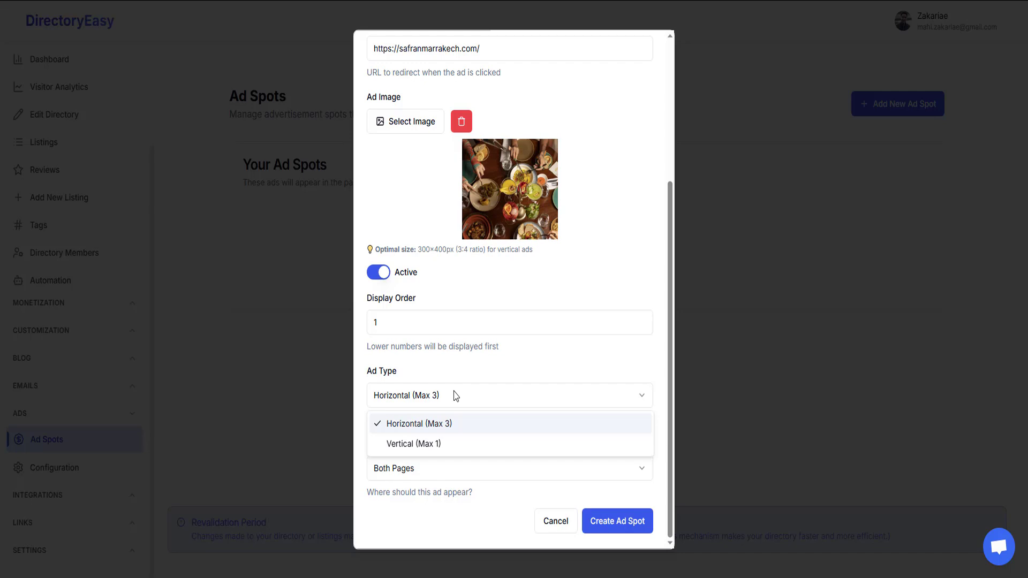
pyautogui.click(455, 397)
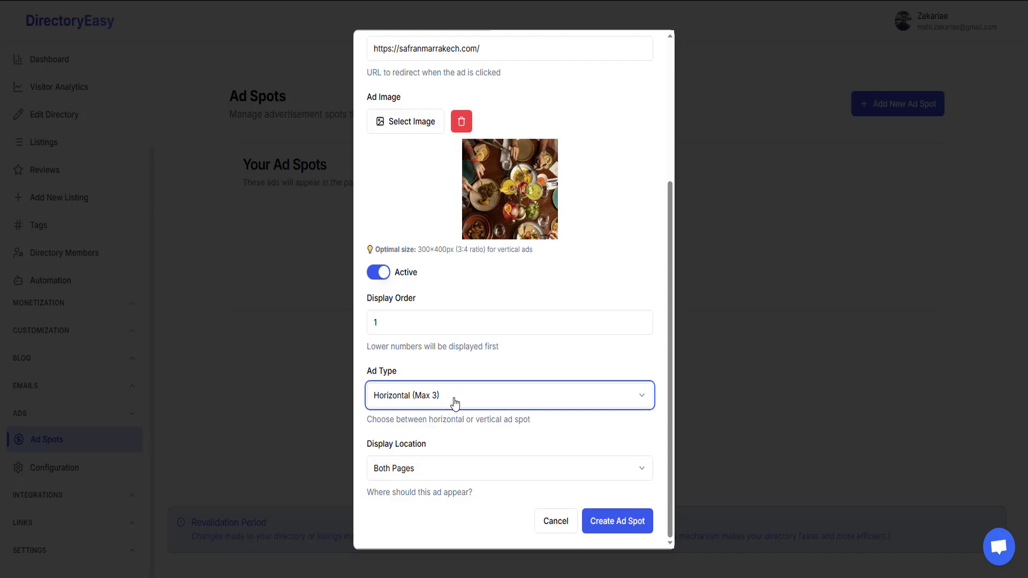
pyautogui.click(457, 471)
pyautogui.click(457, 471)
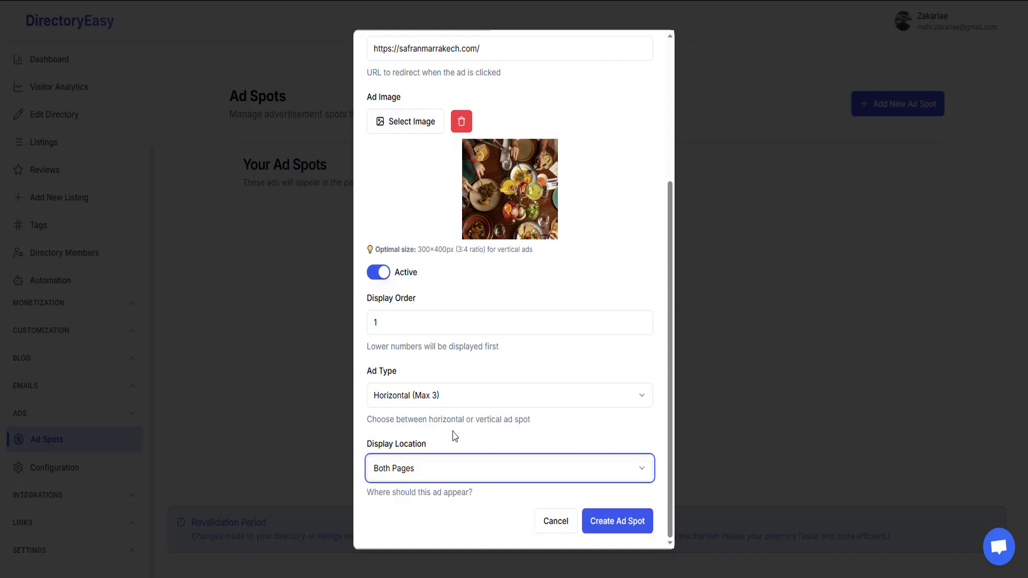
pyautogui.click(454, 431)
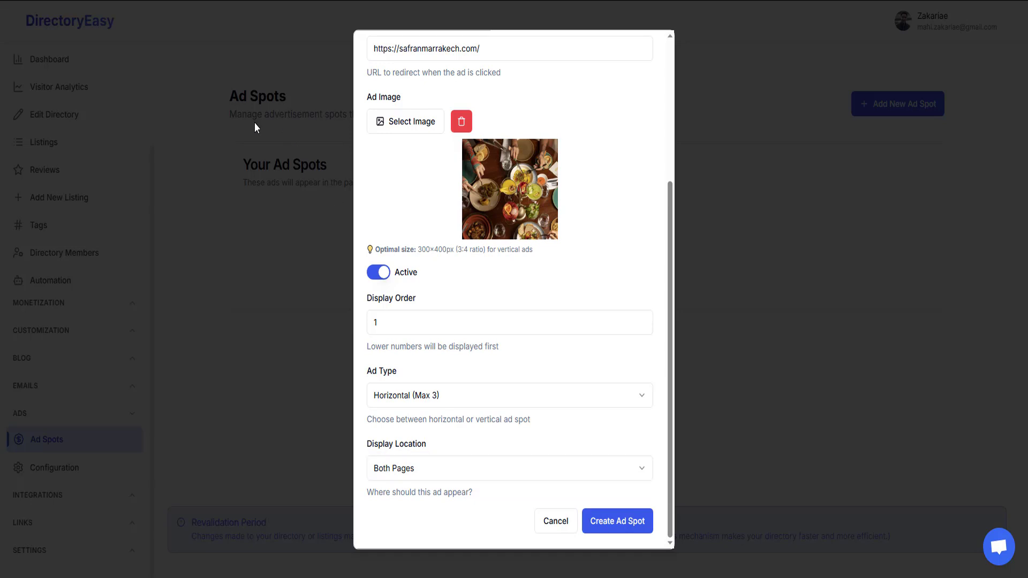
pyautogui.click(595, 522)
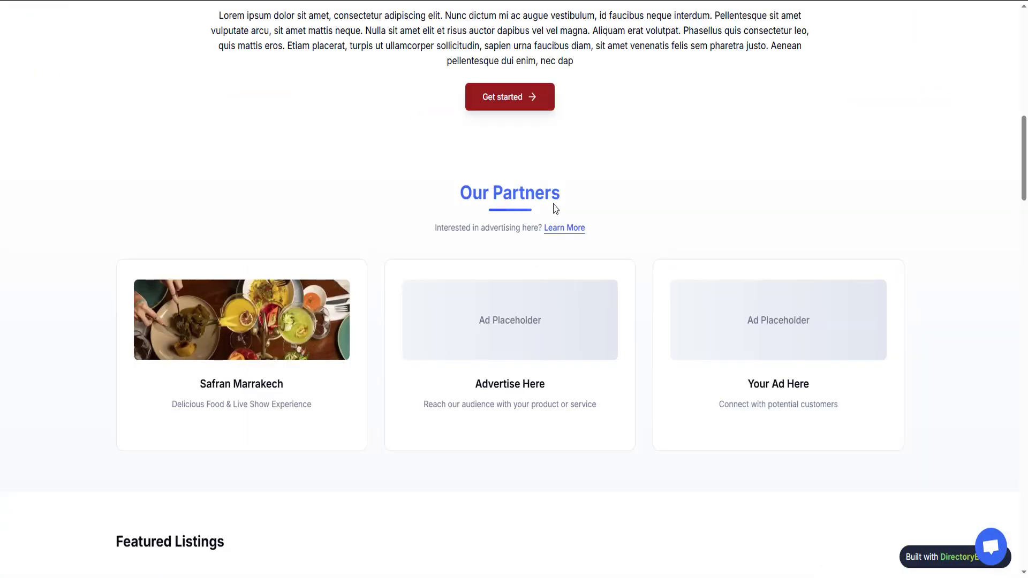
# Check the Safran Marrakech ad in the Our Partners section of the public directory homepage.
pyautogui.moveTo(534, 195); pyautogui.dragTo(473, 196)
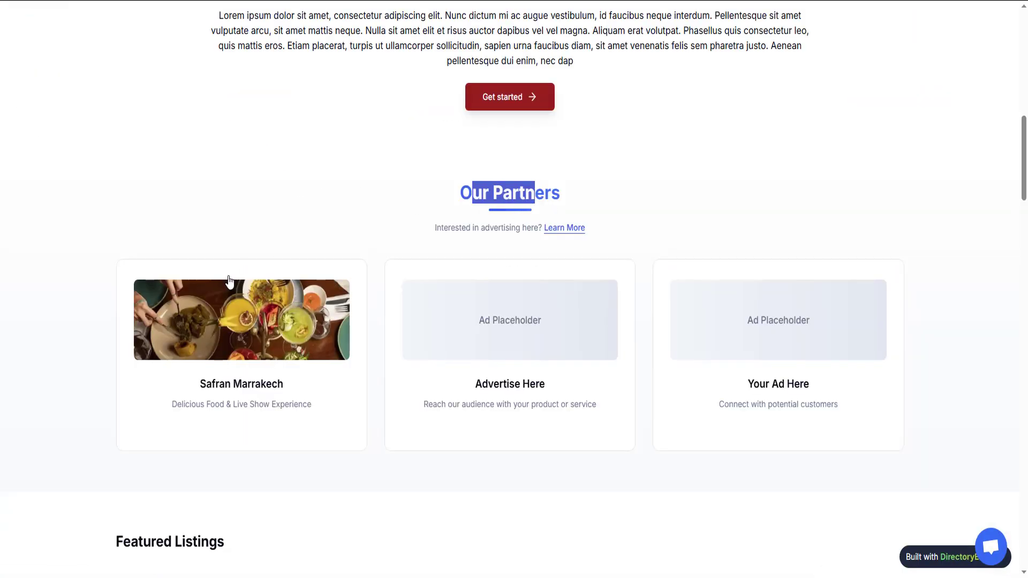
pyautogui.scroll(-2, 273, 396)
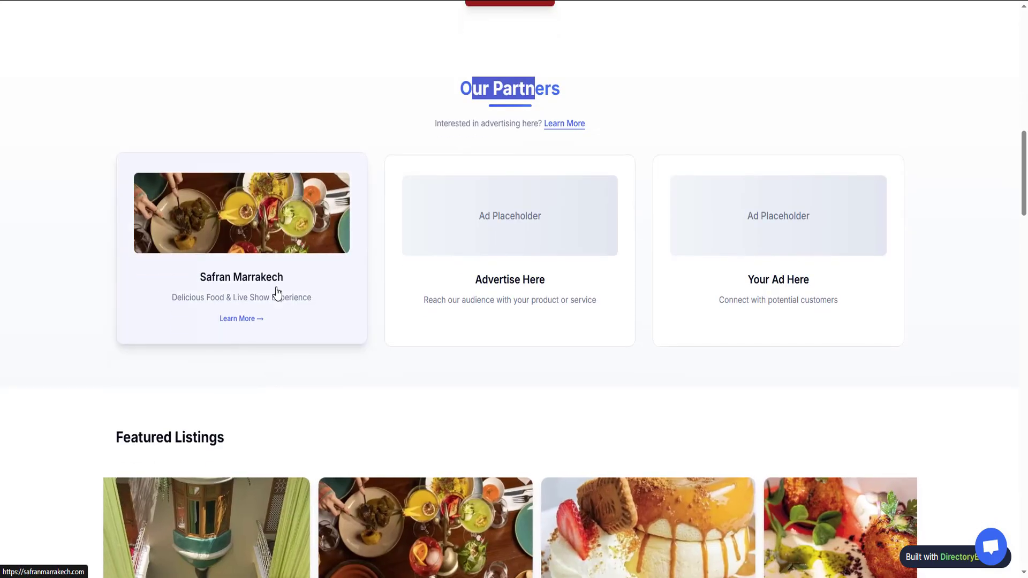
pyautogui.scroll(-10, 787, 306)
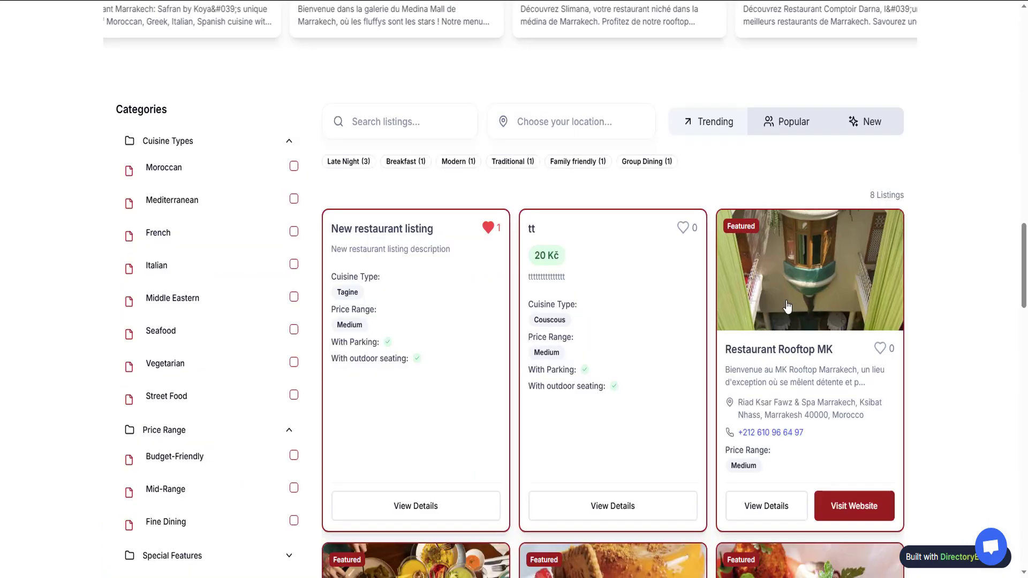
# Open a listing's public page and look for the Safran Marrakech ad in its partners section.
pyautogui.click(493, 255)
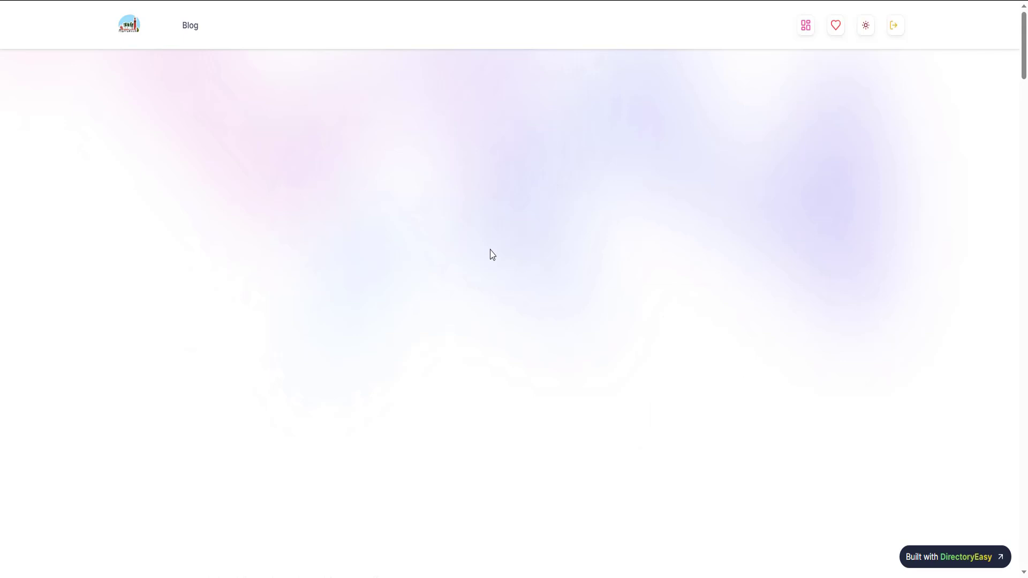
pyautogui.scroll(-20, 495, 247)
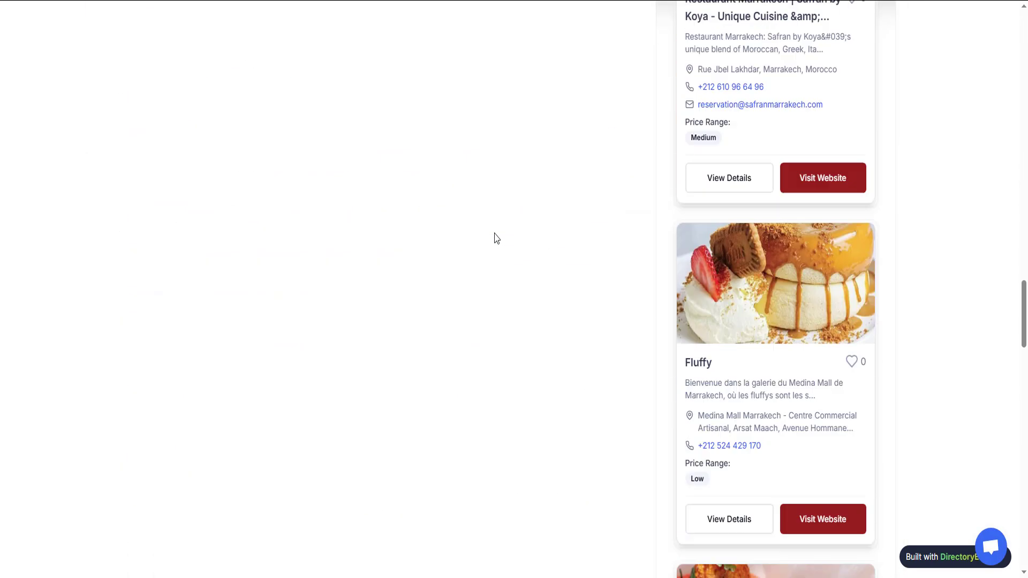
pyautogui.scroll(-12, 497, 238)
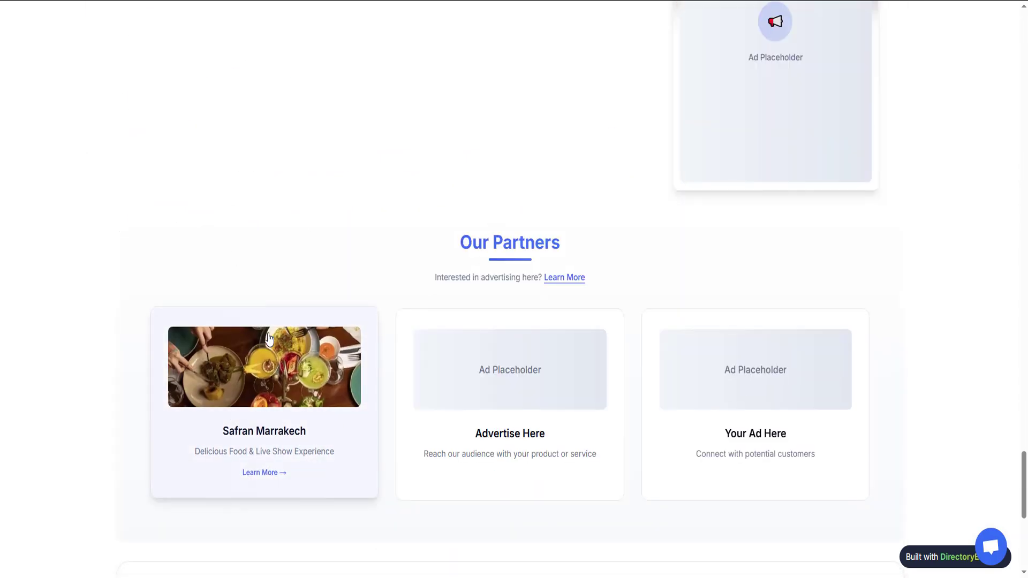